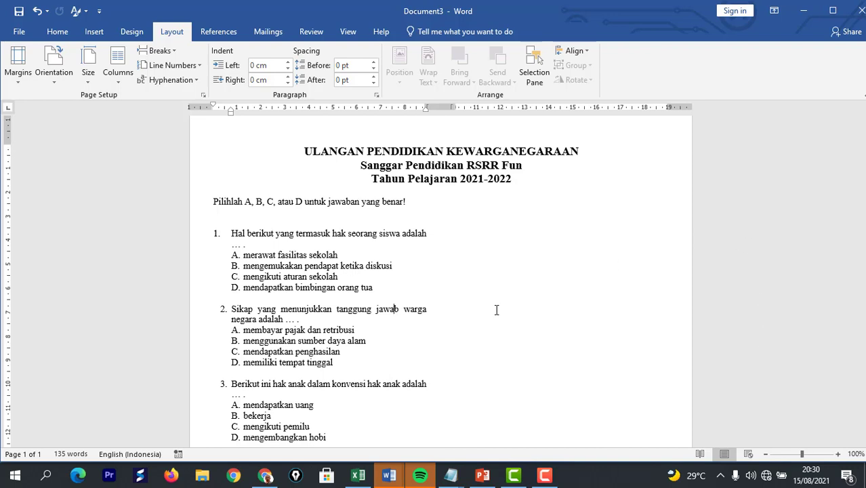
Indent the number of question 1 so it lines up with the numbers of questions 2 and 3
{"action": "scroll", "coordinate": [495, 306], "scroll_direction": "down", "scroll_amount": 1}
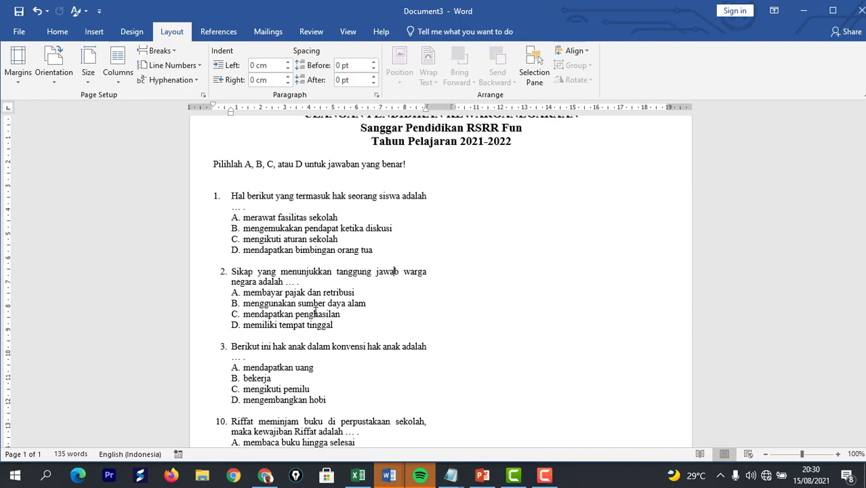
{"action": "scroll", "coordinate": [315, 313], "scroll_direction": "up", "scroll_amount": 2}
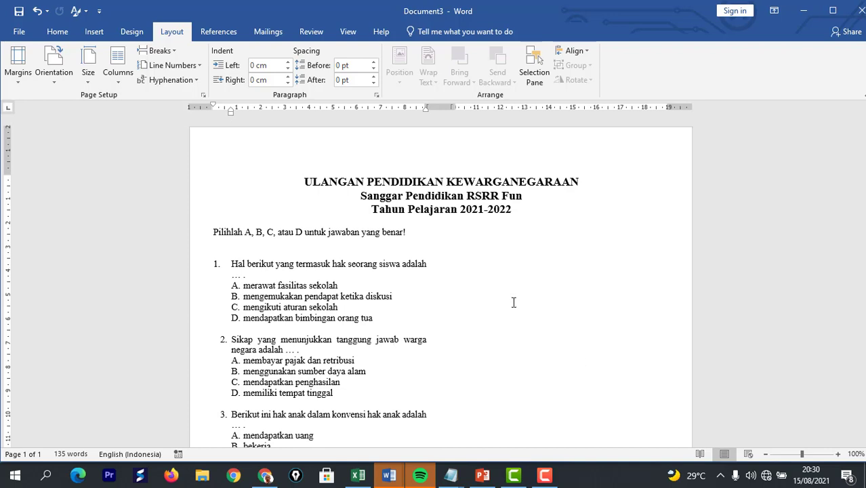
{"action": "scroll", "coordinate": [514, 301], "scroll_direction": "down", "scroll_amount": 2}
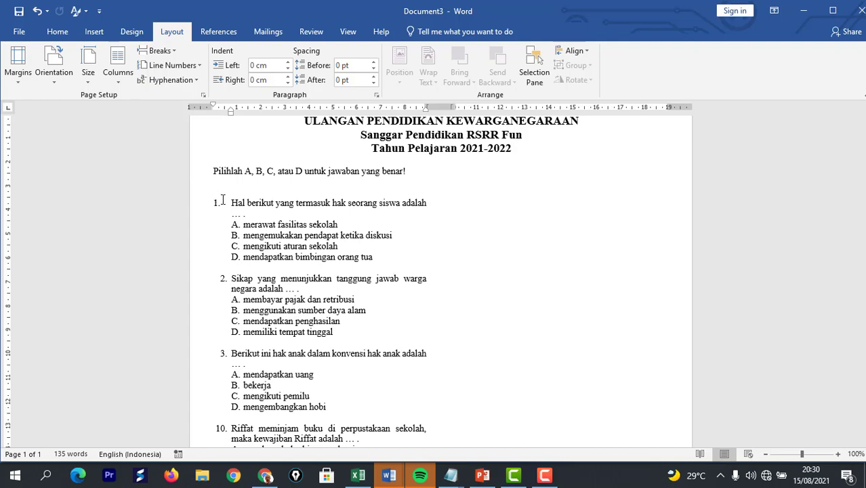
{"action": "scroll", "coordinate": [222, 200], "scroll_direction": "down", "scroll_amount": 2}
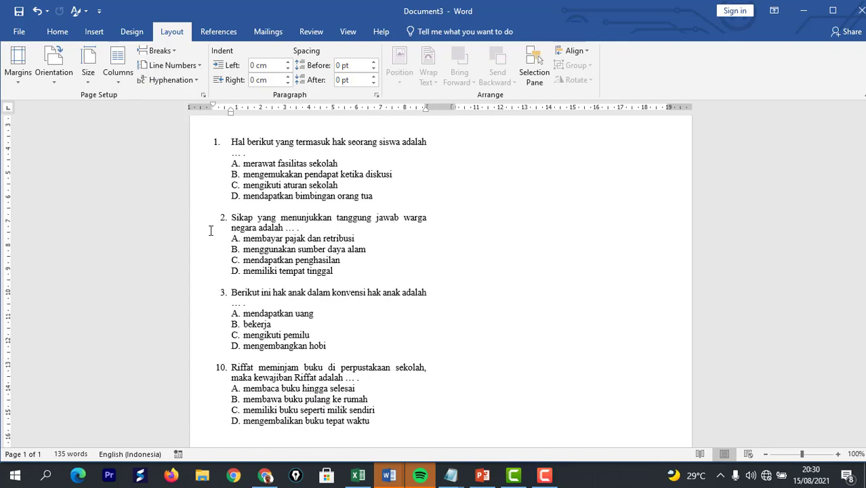
{"action": "scroll", "coordinate": [211, 231], "scroll_direction": "up", "scroll_amount": 2}
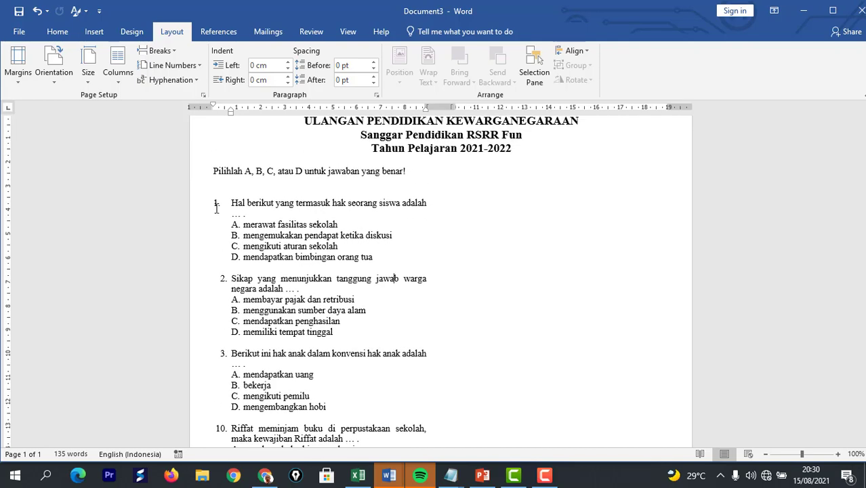
{"action": "left_click", "coordinate": [216, 206]}
{"action": "key", "text": "ctrl+z"}
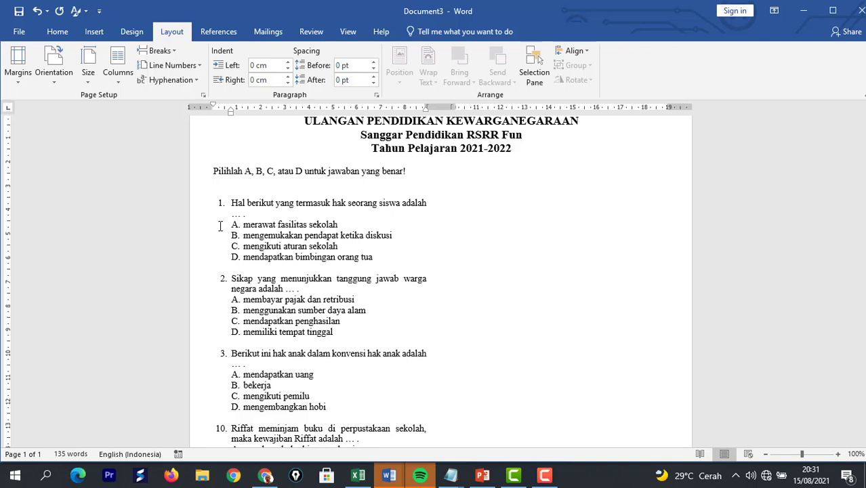
{"action": "scroll", "coordinate": [221, 225], "scroll_direction": "down", "scroll_amount": 3}
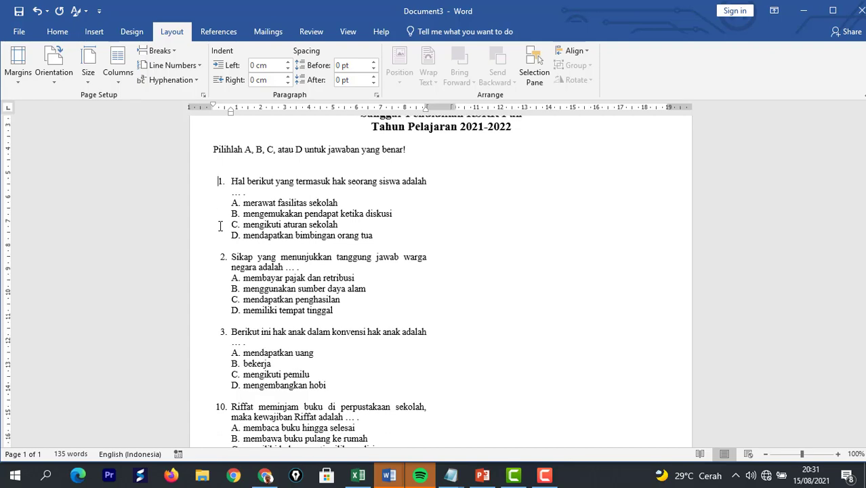
{"action": "scroll", "coordinate": [220, 225], "scroll_direction": "up", "scroll_amount": 3}
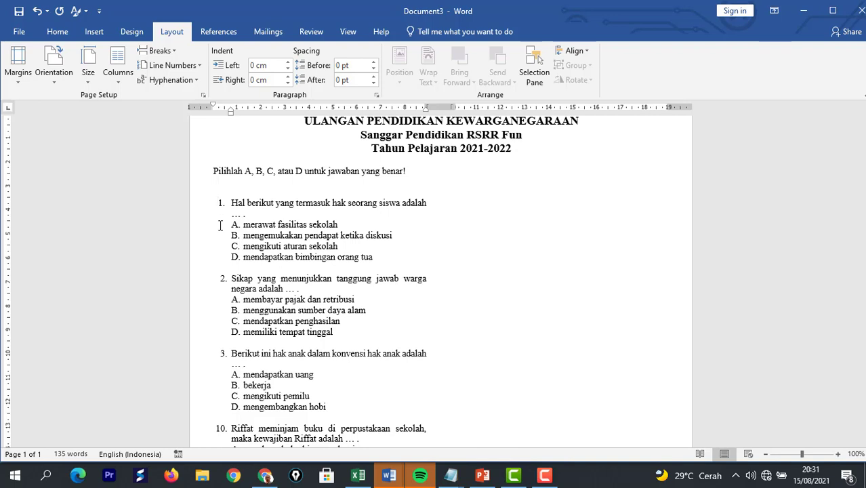
{"action": "scroll", "coordinate": [220, 225], "scroll_direction": "up", "scroll_amount": 1}
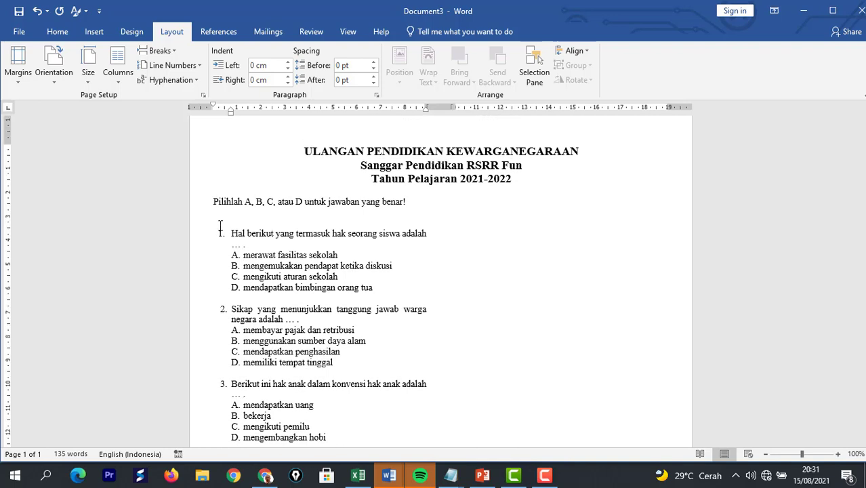
{"action": "scroll", "coordinate": [220, 225], "scroll_direction": "down", "scroll_amount": 1}
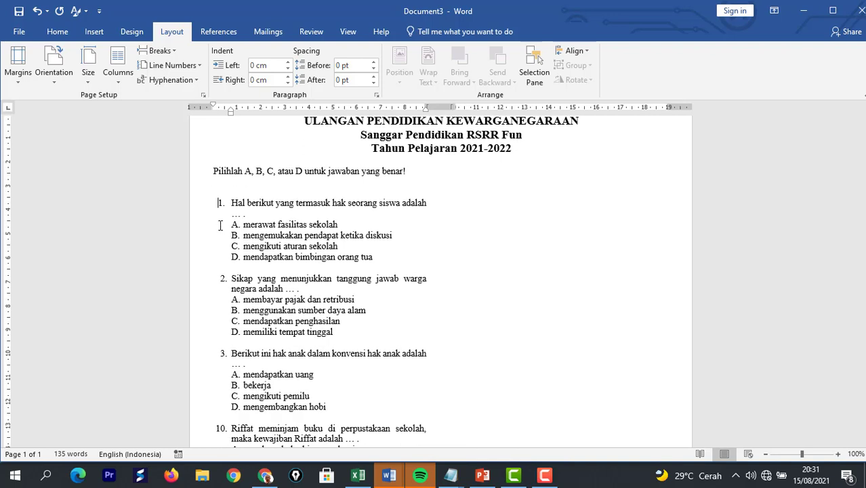
{"action": "scroll", "coordinate": [221, 226], "scroll_direction": "down", "scroll_amount": 2}
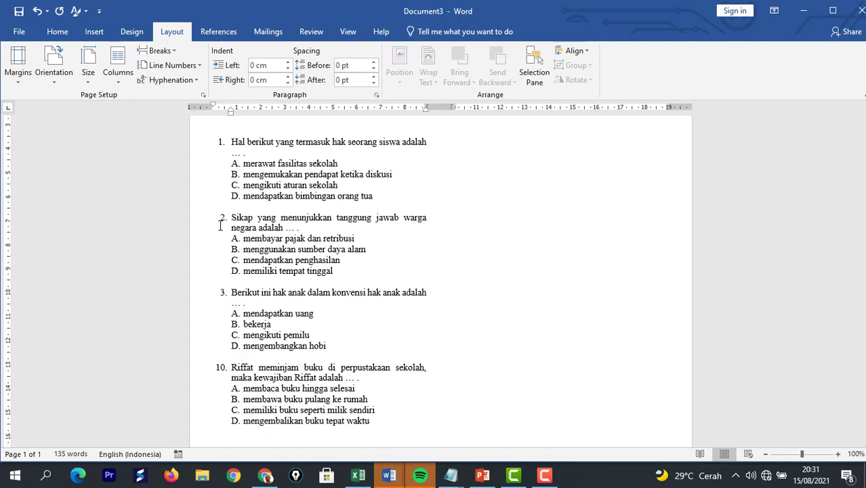
Create a new blank document and set its left page margin to 1 cm using custom margins
{"action": "key", "text": "ctrl+n"}
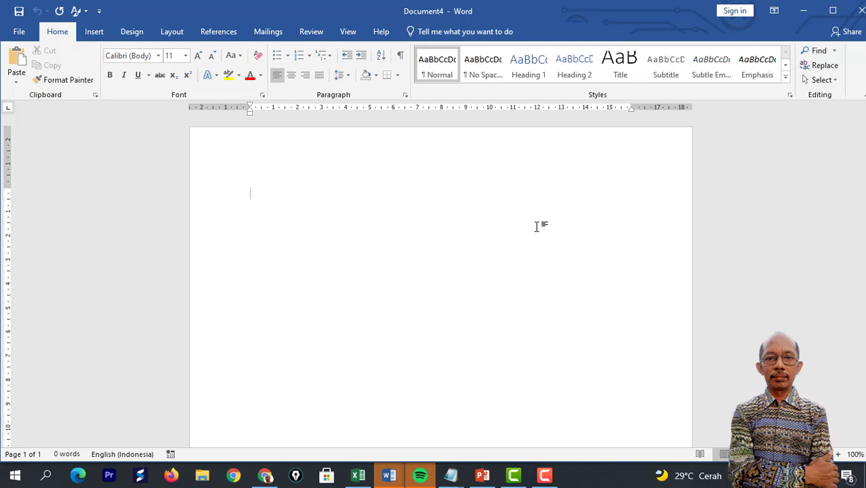
{"action": "left_click", "coordinate": [180, 35]}
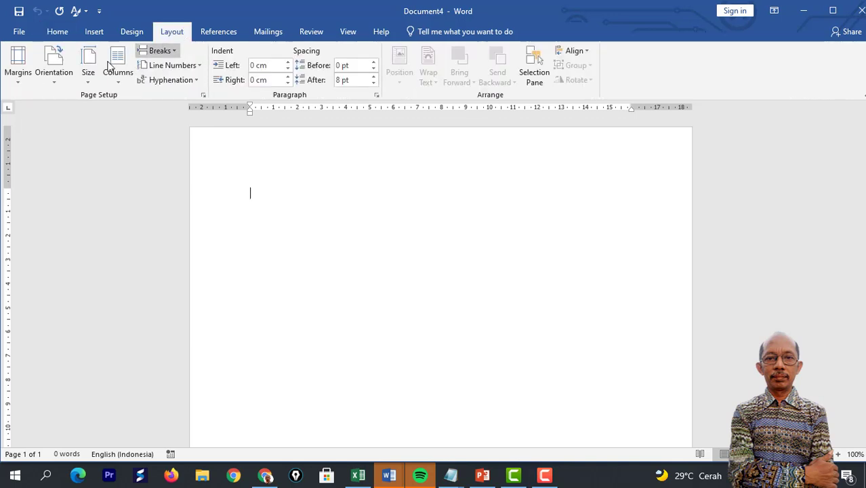
{"action": "left_click", "coordinate": [21, 84]}
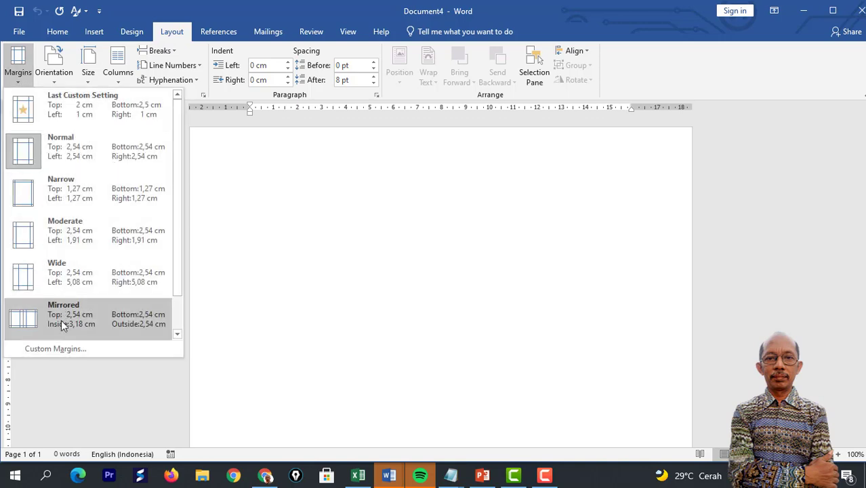
{"action": "left_click", "coordinate": [68, 352]}
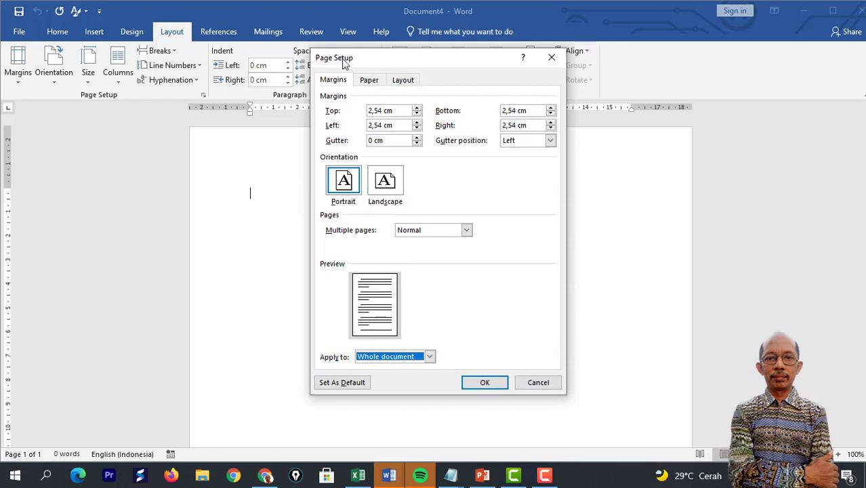
{"action": "left_click", "coordinate": [417, 129]}
{"action": "left_click", "coordinate": [416, 129]}
{"action": "left_click", "coordinate": [417, 129]}
{"action": "left_click", "coordinate": [417, 129]}
{"action": "left_click", "coordinate": [416, 129]}
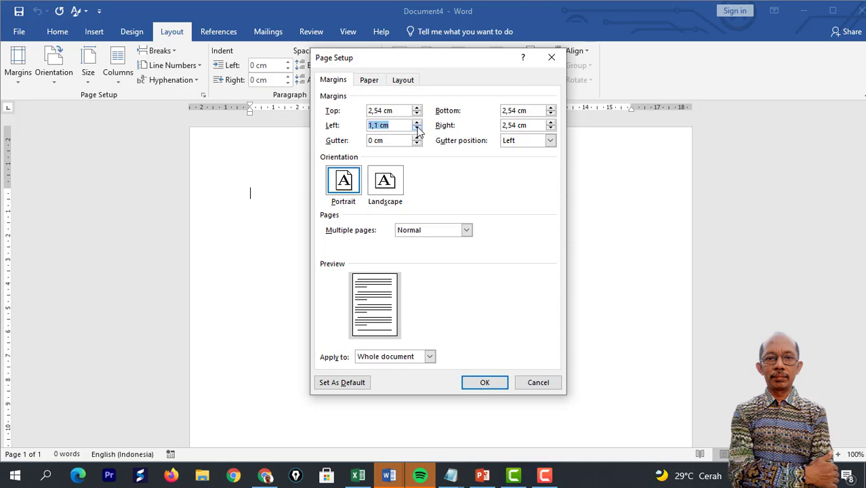
{"action": "left_click", "coordinate": [417, 129]}
Set the right page margin to 1 cm
{"action": "left_click", "coordinate": [550, 129]}
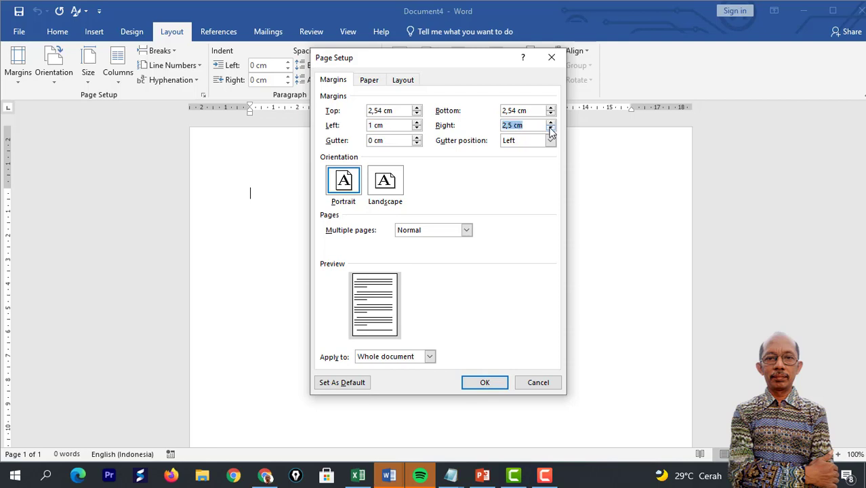
{"action": "left_click", "coordinate": [550, 129]}
{"action": "left_click", "coordinate": [551, 129]}
{"action": "left_click", "coordinate": [550, 129]}
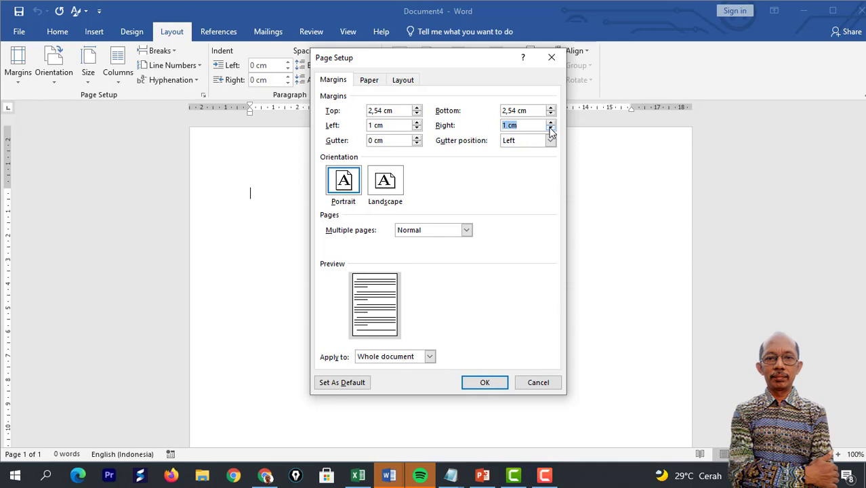
Set the top page margin to 2 cm and the bottom margin to 2,5 cm
{"action": "left_click", "coordinate": [417, 115]}
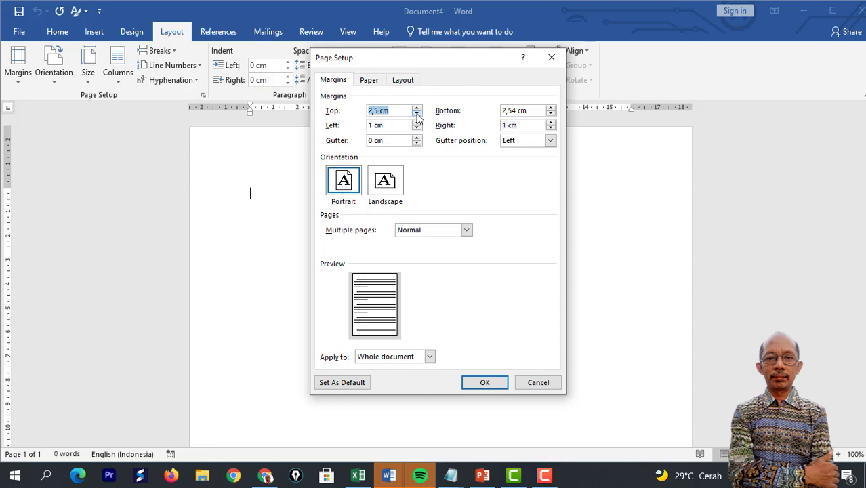
{"action": "left_click", "coordinate": [417, 115]}
{"action": "left_click", "coordinate": [417, 115]}
{"action": "left_click", "coordinate": [417, 115]}
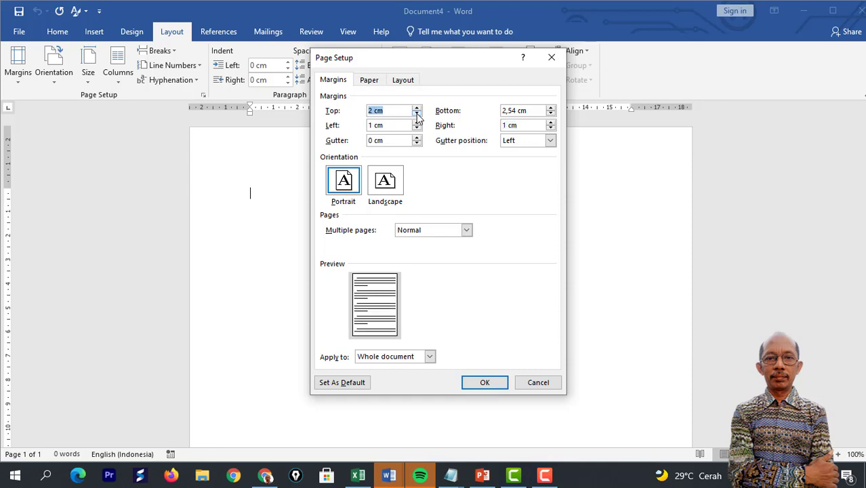
{"action": "left_click", "coordinate": [551, 115]}
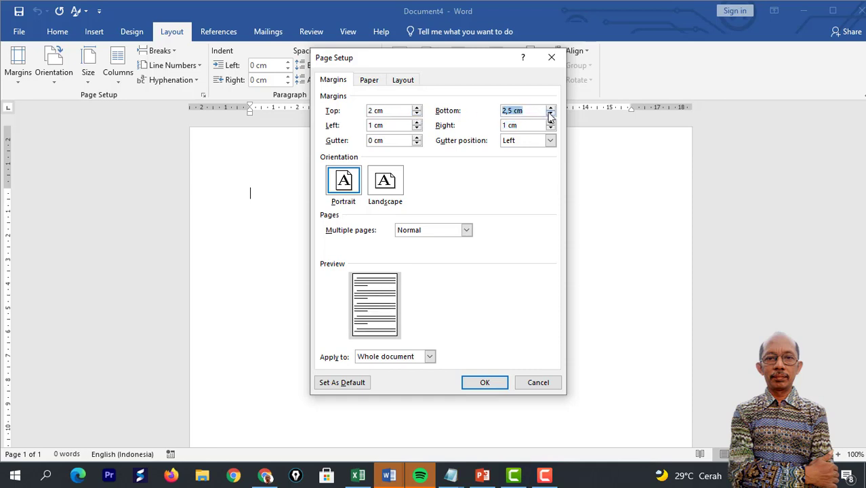
Keep A4 as the paper size and apply the page setup to the whole document
{"action": "left_click", "coordinate": [367, 82]}
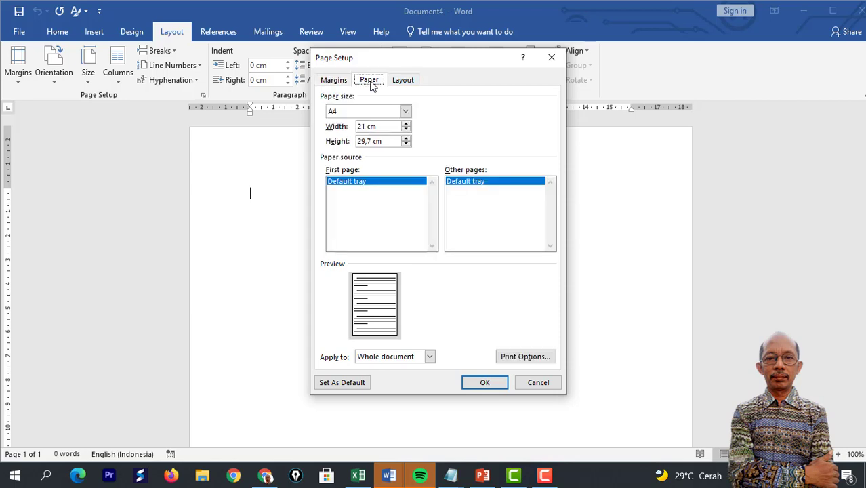
{"action": "left_click", "coordinate": [405, 112]}
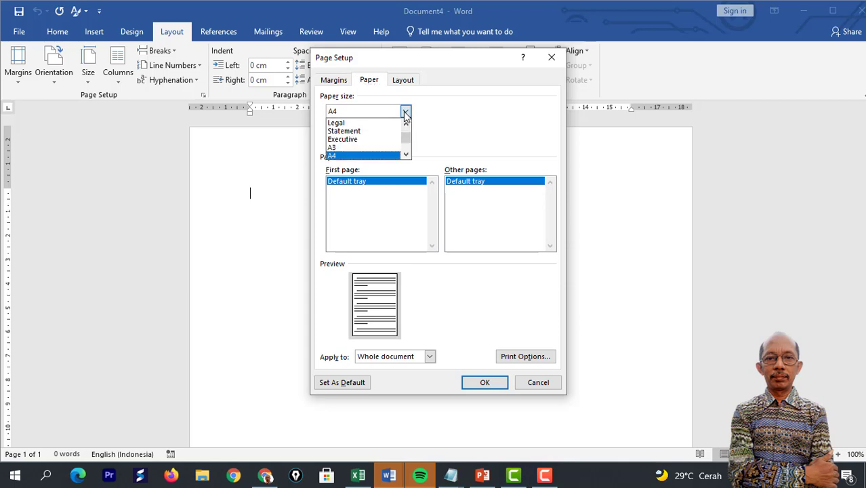
{"action": "left_click", "coordinate": [405, 114]}
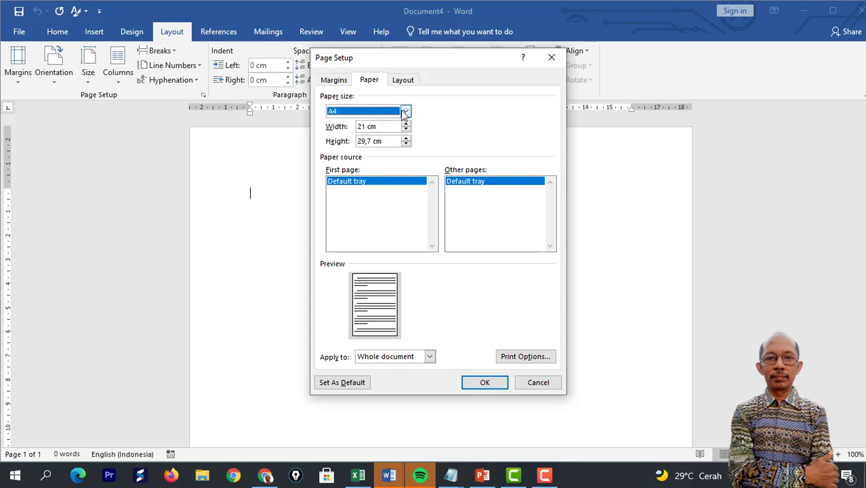
{"action": "left_click", "coordinate": [483, 384]}
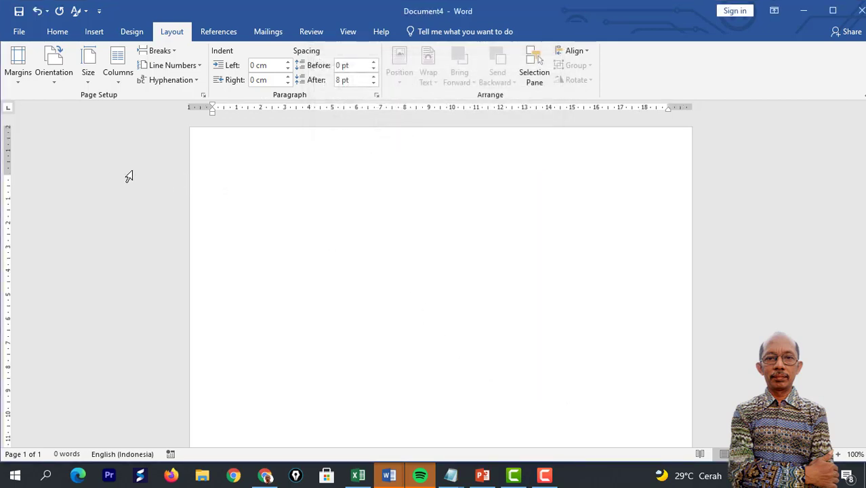
Justify the empty paragraph and set its line spacing to 1,0
{"action": "left_click", "coordinate": [56, 33]}
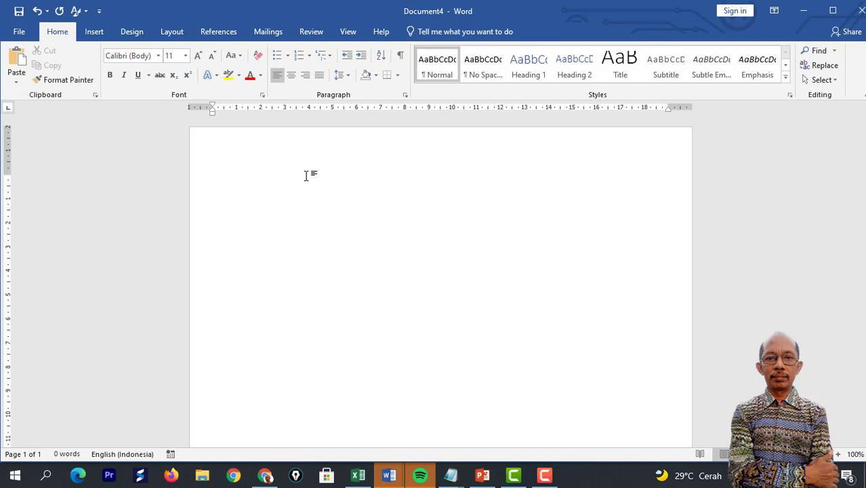
{"action": "left_click", "coordinate": [319, 78]}
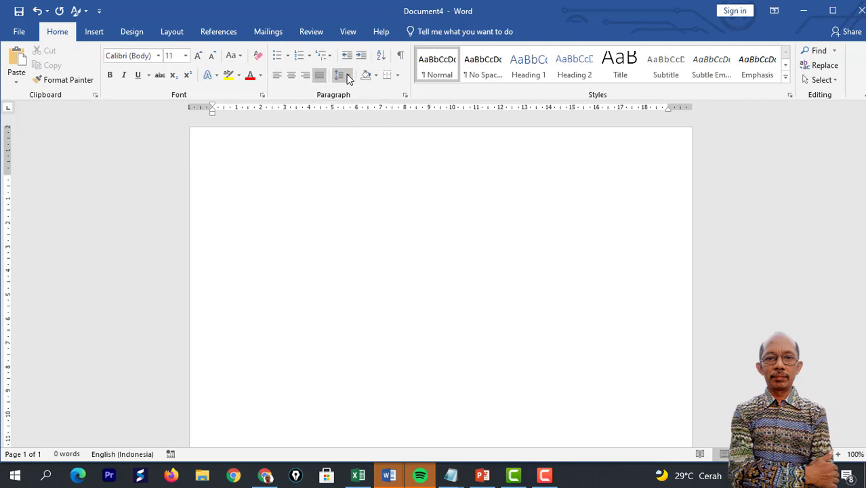
{"action": "left_click", "coordinate": [347, 77]}
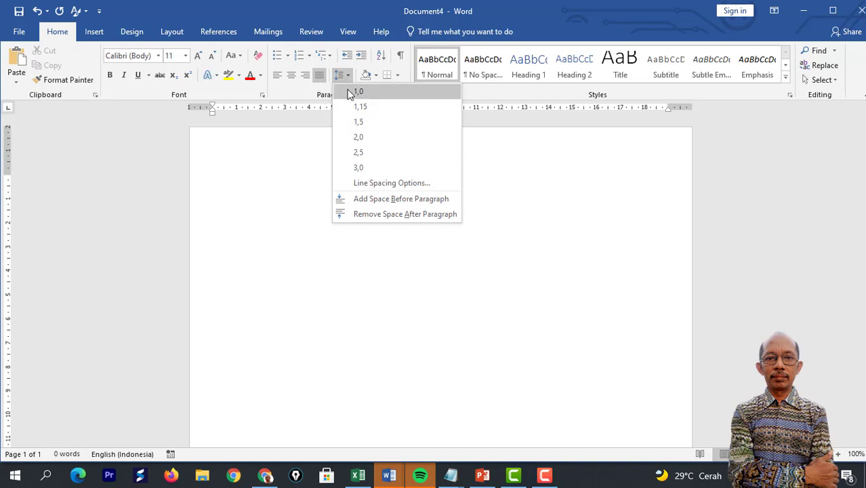
{"action": "left_click", "coordinate": [350, 94]}
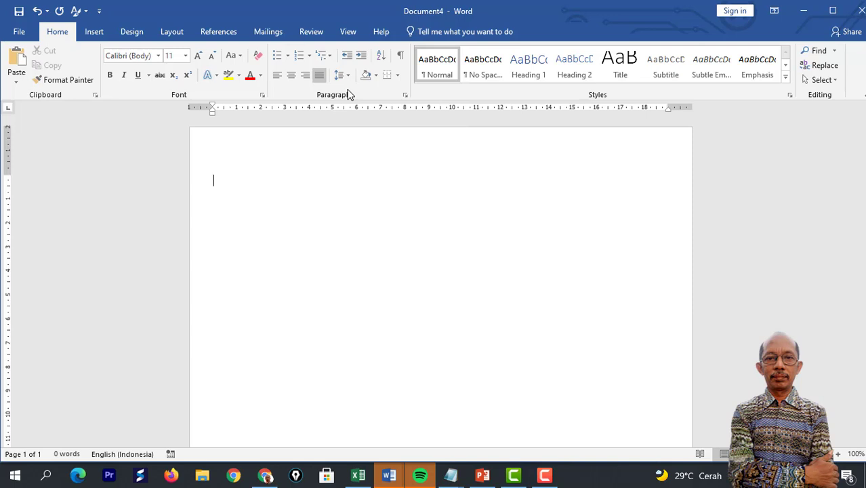
Set the paragraph spacing after to 0 pt in the line spacing options and apply it
{"action": "left_click", "coordinate": [348, 76]}
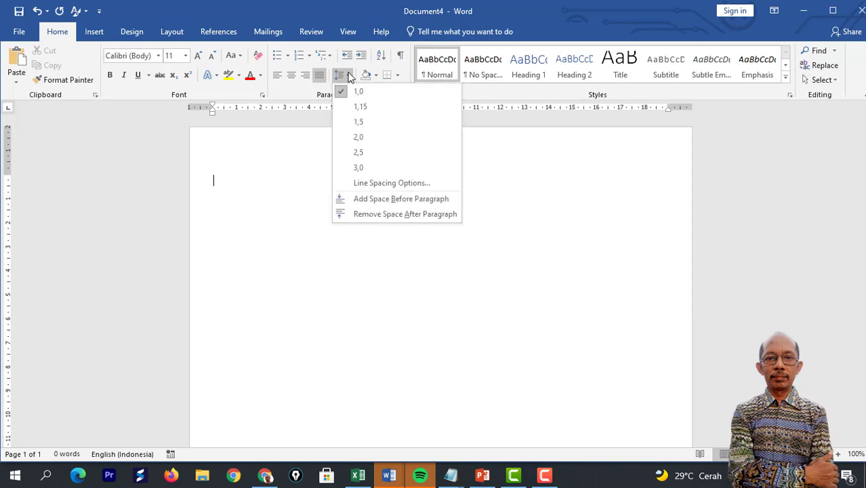
{"action": "left_click", "coordinate": [359, 186]}
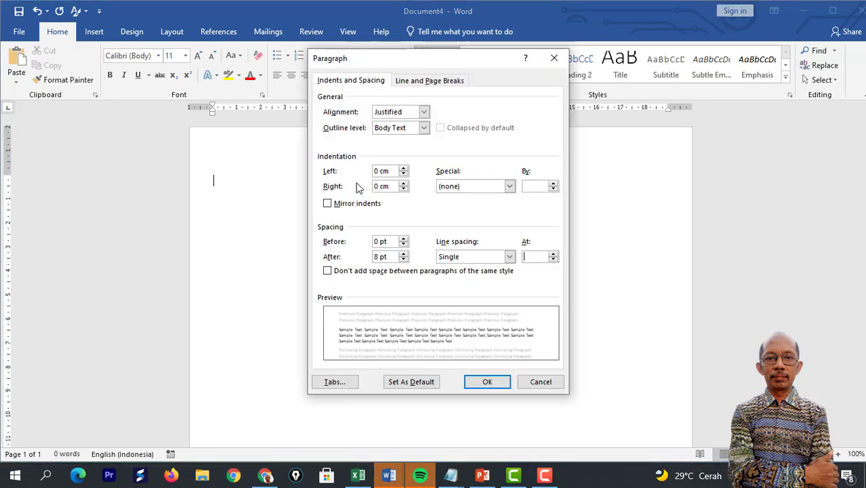
{"action": "left_click", "coordinate": [404, 259]}
{"action": "left_click", "coordinate": [404, 261]}
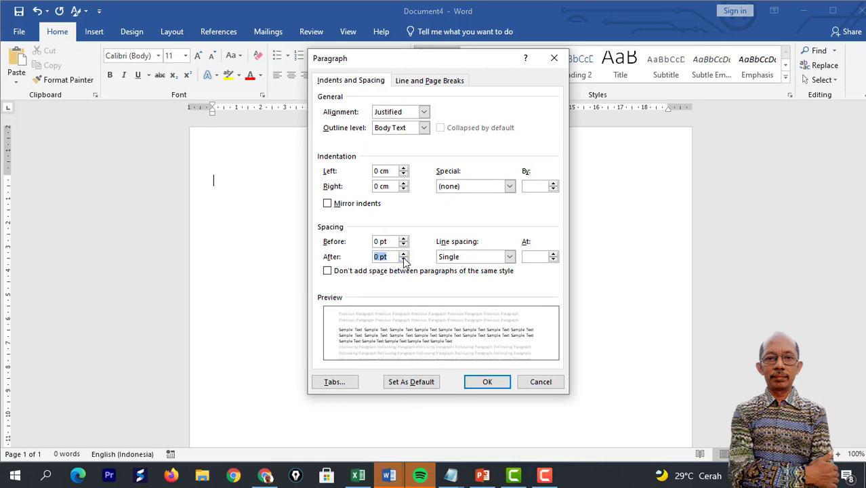
{"action": "left_click", "coordinate": [482, 382]}
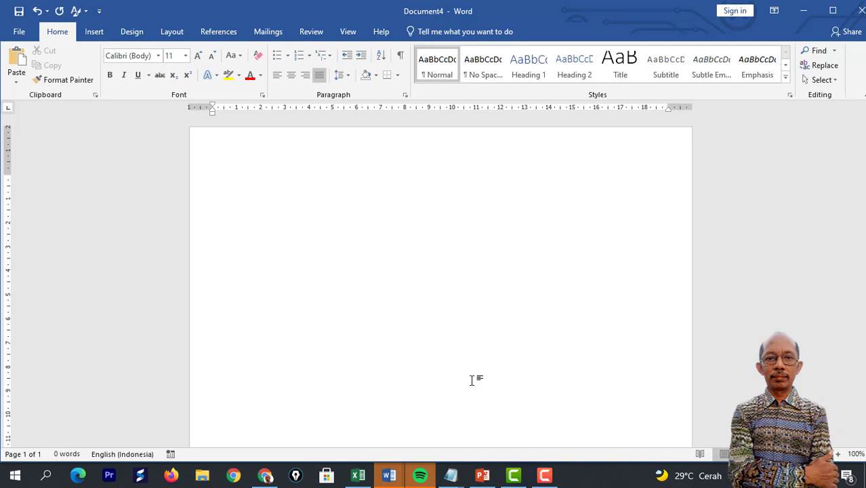
Enter the title line "ULANGAN PENDIDIKAN KEWARGANEGARAAN" in capitals at the start of the document
{"action": "key", "text": "Caps_Lock"}
{"action": "type", "text": "U"}
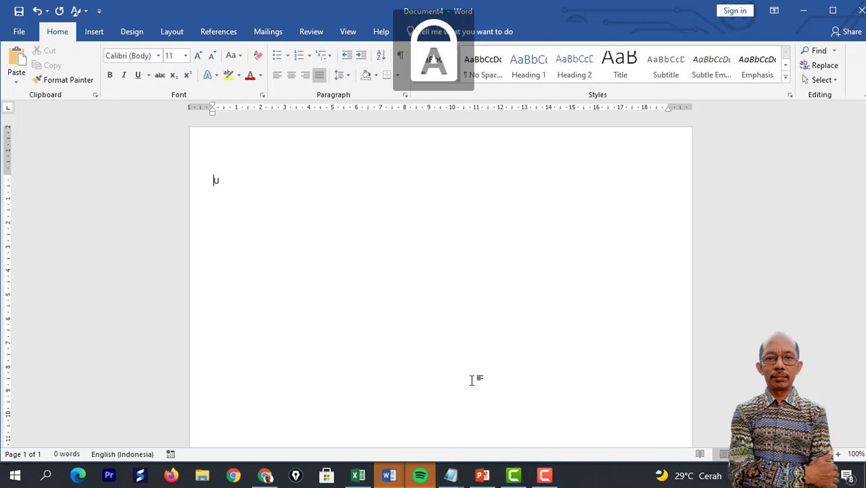
{"action": "type", "text": "LANGAN "}
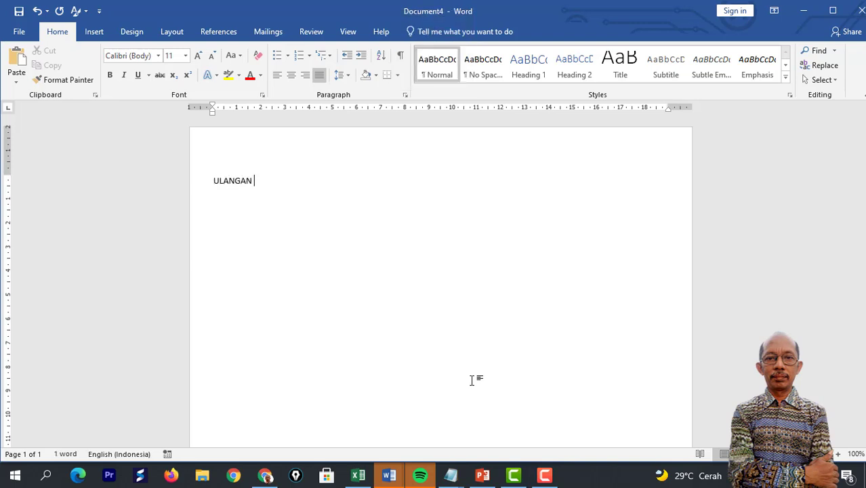
{"action": "type", "text": "PENDIDIKAN KEWARG"}
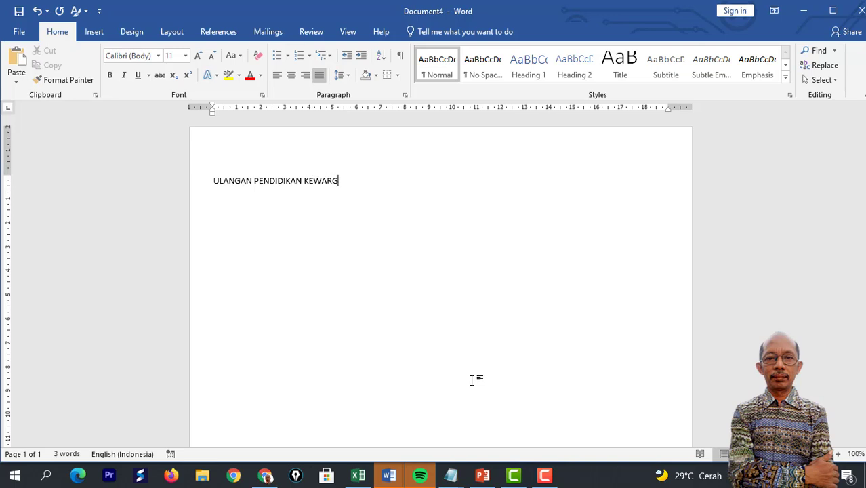
{"action": "type", "text": "ANEGARAAN"}
{"action": "key", "text": "Return"}
Add the title lines "SANGGAR PENDIDIKAN RSRR Fun" and "Tahun Pelajaran 2021-2022" below the first title line
{"action": "type", "text": "SANGGAR "}
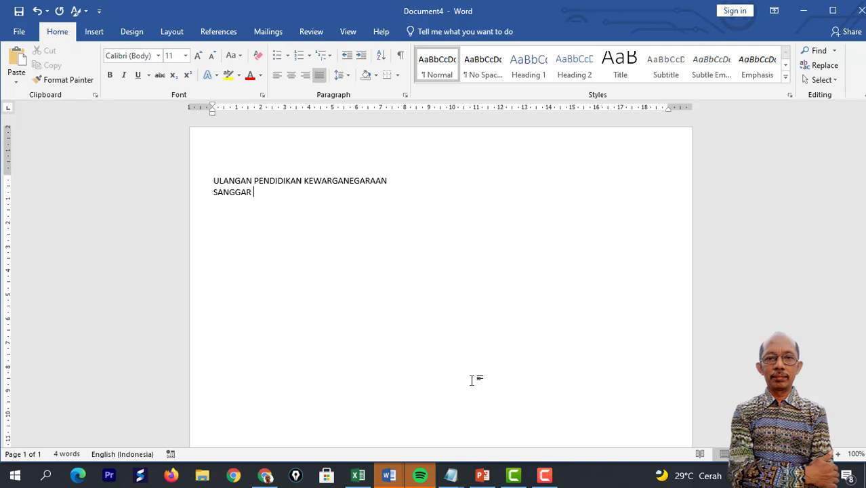
{"action": "type", "text": "PENDIDIKAN RSRR"}
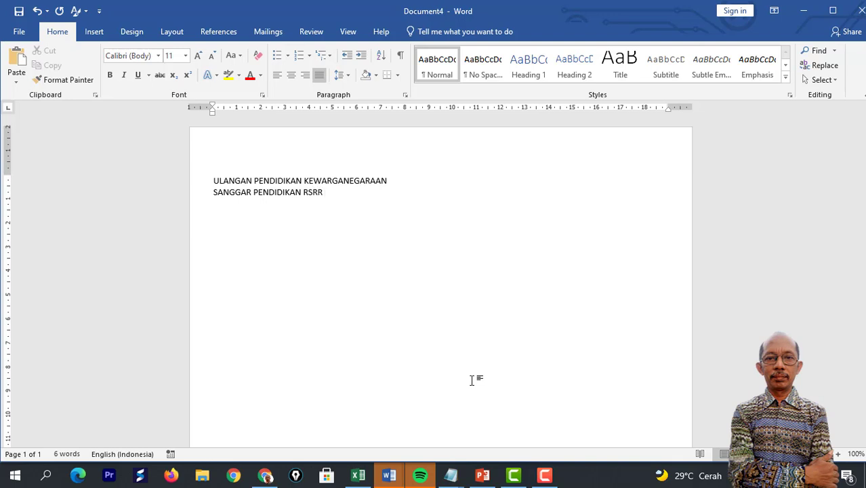
{"action": "key", "text": "Caps_Lock"}
{"action": "type", "text": "Fun"}
{"action": "key", "text": "Return"}
{"action": "type", "text": "Tahun Pea"}
{"action": "key", "text": "BackSpace"}
{"action": "type", "text": "laja"}
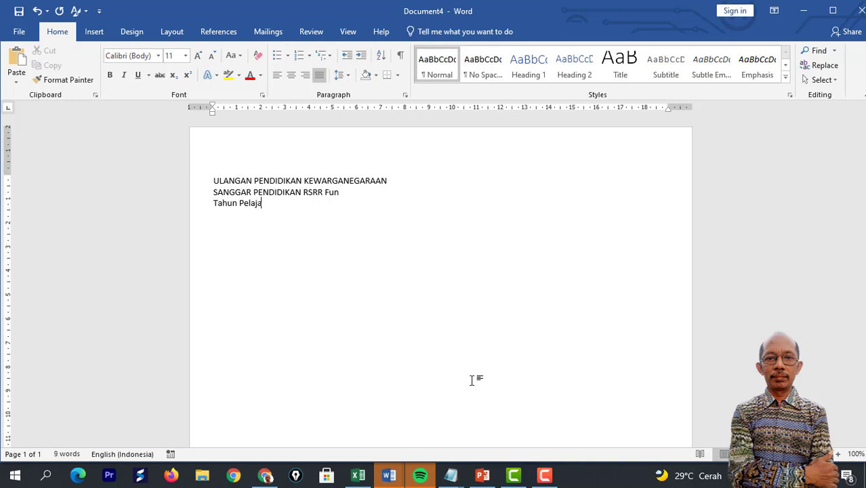
{"action": "type", "text": "ran 2021-2022"}
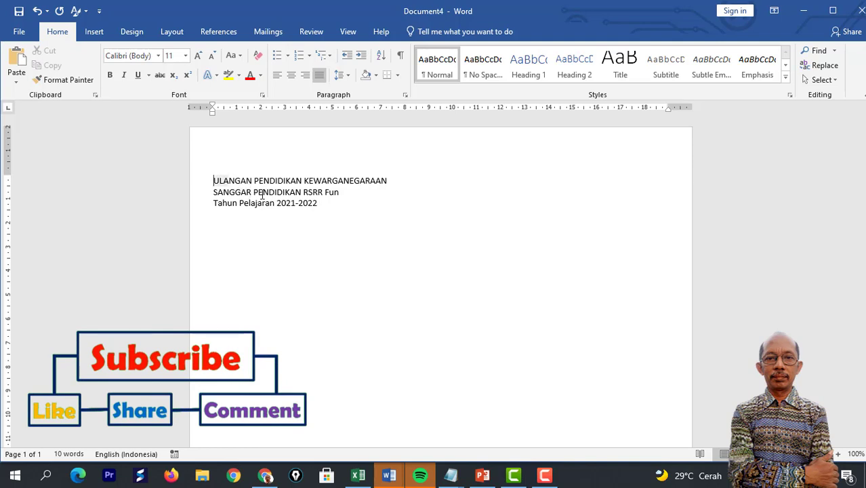
Change the font of the three title lines to Times New Roman
{"action": "left_click_drag", "start_coordinate": [214, 180], "coordinate": [325, 204]}
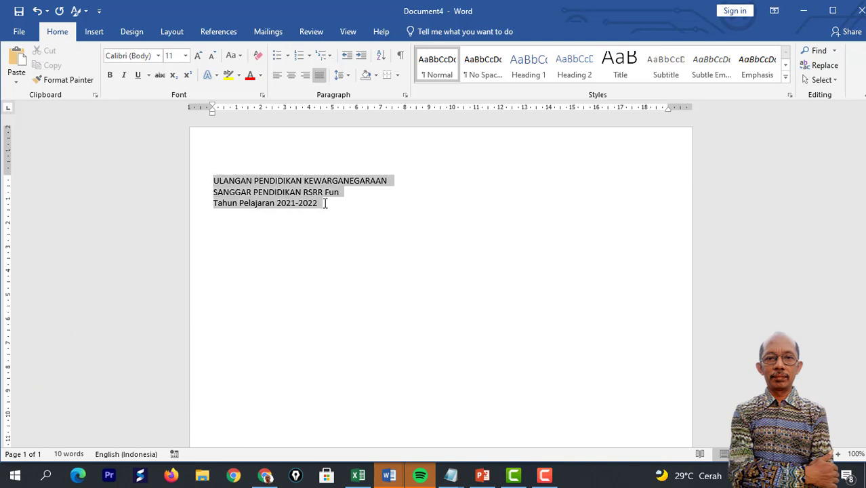
{"action": "left_click", "coordinate": [160, 56]}
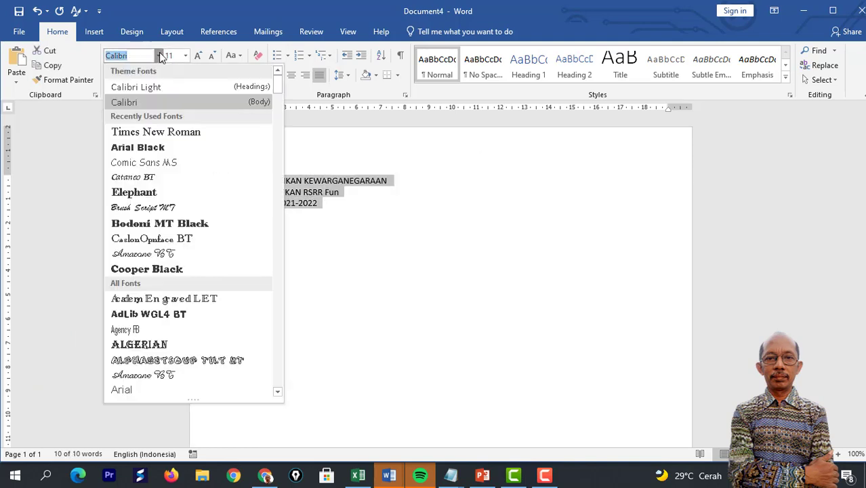
{"action": "left_click", "coordinate": [161, 134]}
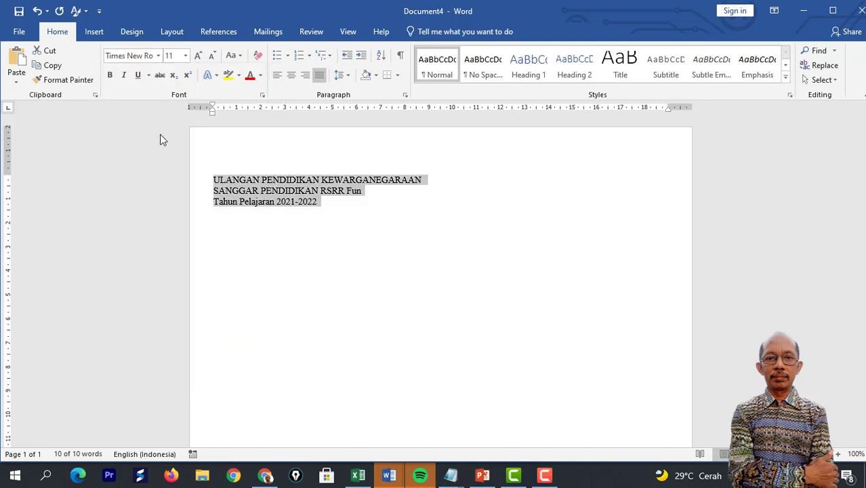
Leave a blank line below the title and add the instruction "Pilihlah A, B, C, atau D untuk jawaban yang benar!", followed by another blank line
{"action": "left_click", "coordinate": [335, 205]}
{"action": "key", "text": "Return"}
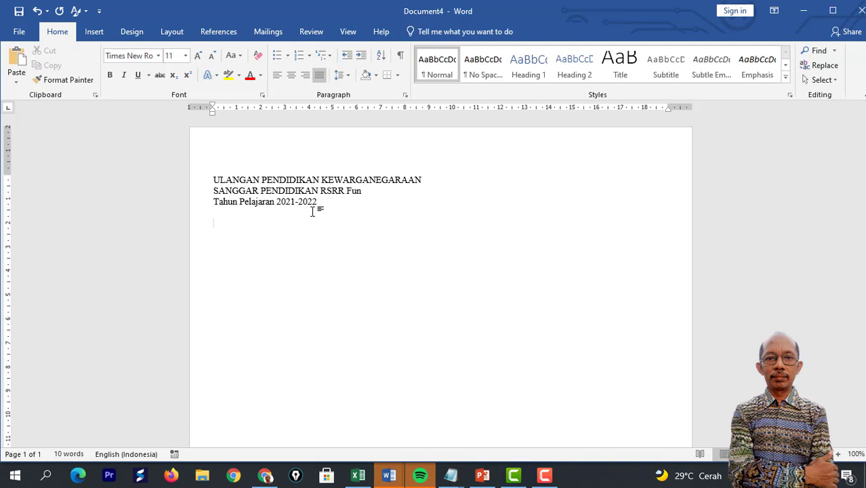
{"action": "type", "text": "Pilihlah A, B, C, atau D ur"}
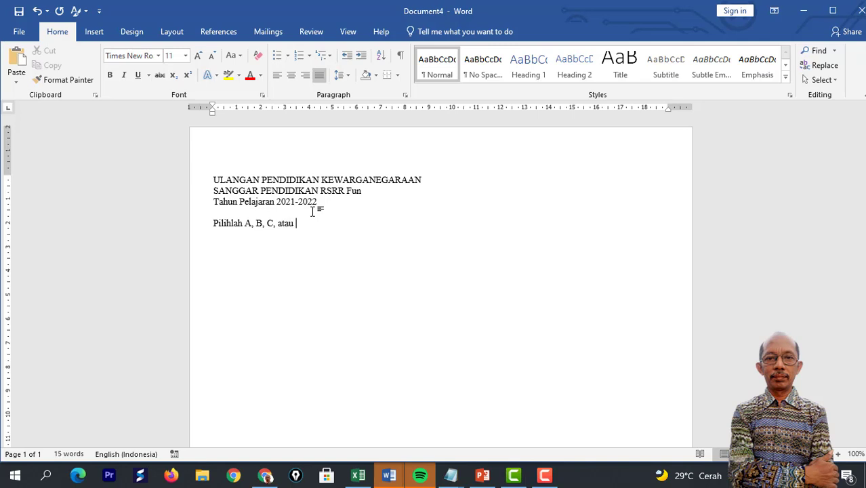
{"action": "type", "text": "tuk jawaban "}
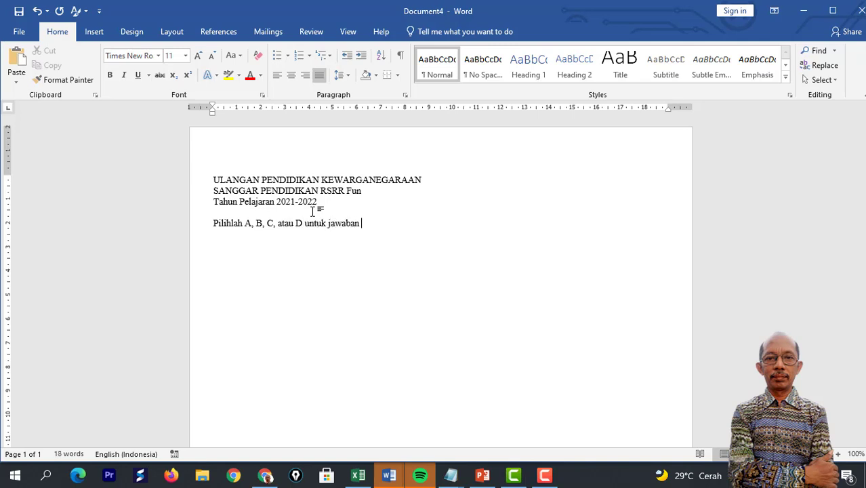
{"action": "type", "text": "yang benar!"}
{"action": "key", "text": "Return"}
{"action": "key", "text": "Return"}
Enter the question number "1." below the instruction and set its hanging indent to about 0.75 cm
{"action": "type", "text": "1."}
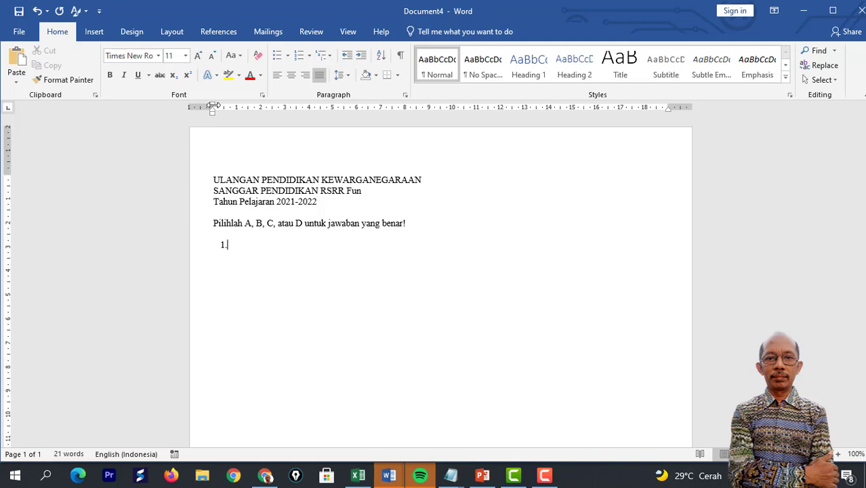
{"action": "left_click_drag", "start_coordinate": [213, 110], "coordinate": [234, 117]}
{"action": "left_click_drag", "start_coordinate": [236, 112], "coordinate": [231, 110]}
Write the text of question 1 as "Hal berikut yang termasuk hak seorang siswa adalah … ."
{"action": "type", "text": "Hal beriku"}
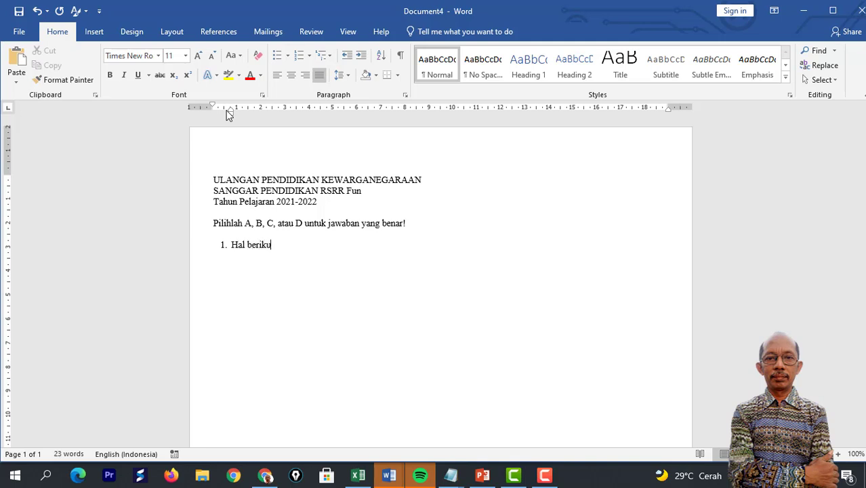
{"action": "type", "text": "t yang termasuk hak"}
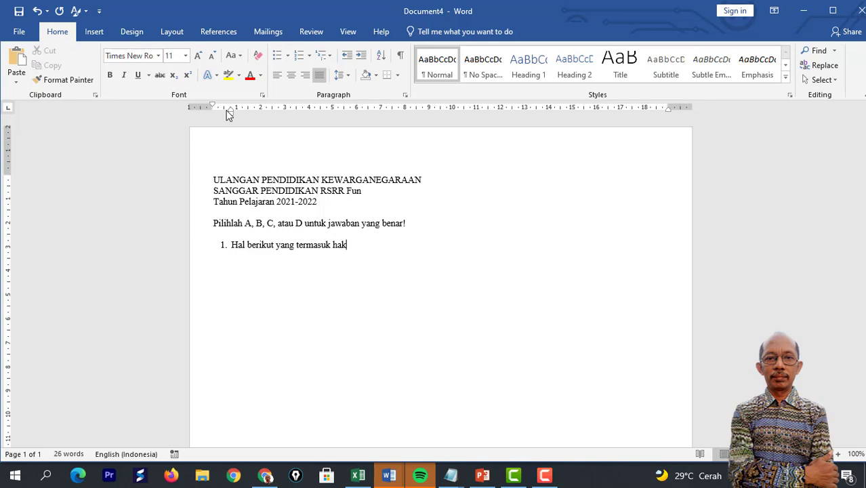
{"action": "type", "text": " seorang anak"}
{"action": "key", "text": "BackSpace"}
{"action": "key", "text": "BackSpace"}
{"action": "key", "text": "BackSpace"}
{"action": "key", "text": "BackSpace"}
{"action": "type", "text": "siswa adalah "}
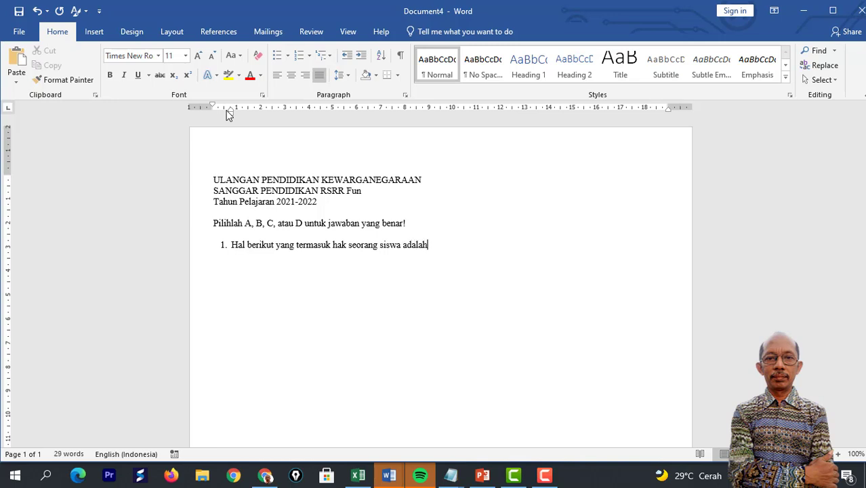
{"action": "type", "text": "..."}
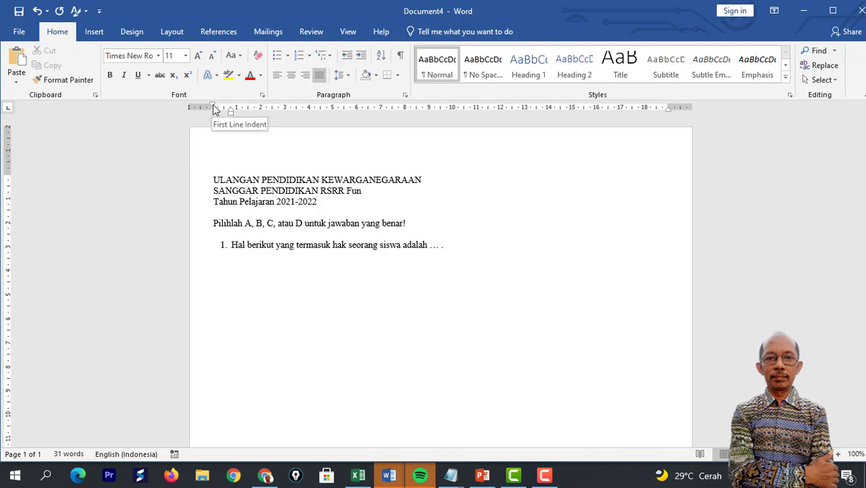
Add option "A. merawat fasilitas sekolah" under question 1 with a first-line indent of about 0.75 cm and a hanging indent of about 1.25 cm
{"action": "left_click_drag", "start_coordinate": [213, 105], "coordinate": [231, 109]}
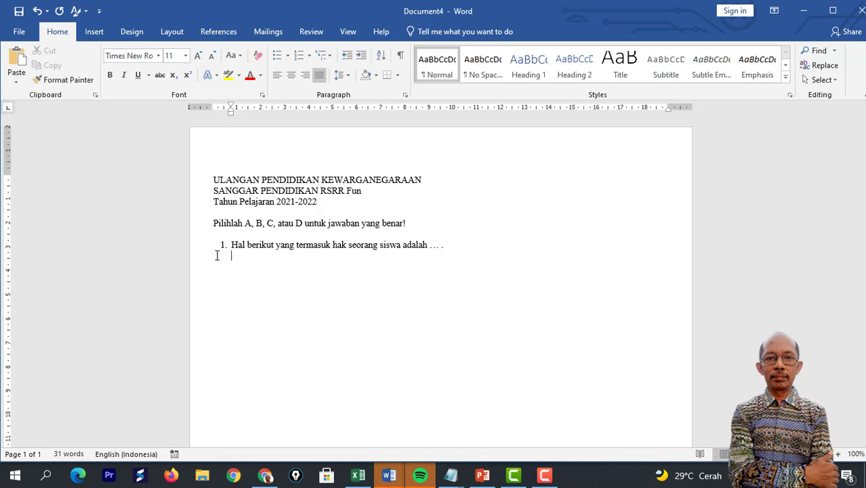
{"action": "type", "text": "A."}
{"action": "left_click_drag", "start_coordinate": [231, 109], "coordinate": [240, 110]}
{"action": "type", "text": "merawat fasilitas sekolah"}
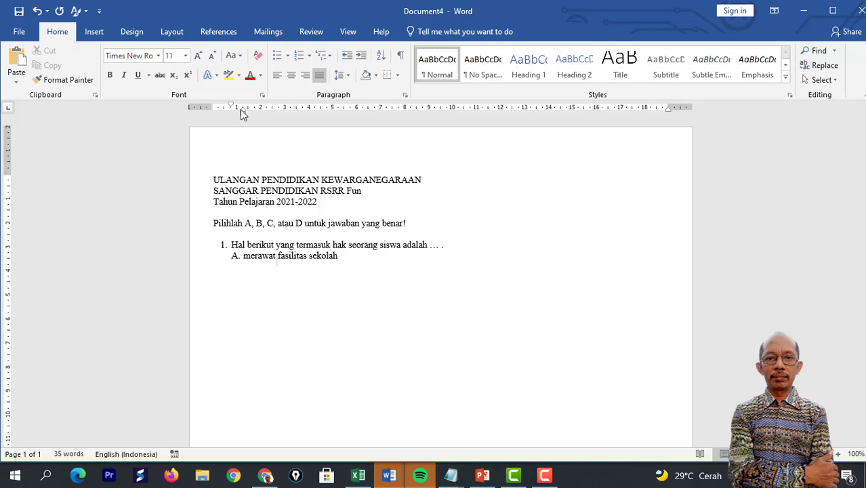
Add options "B. mengemukakan pendapat ketika diskusi" and "C. mengikuti aturan sekolah" to question 1
{"action": "key", "text": "Return"}
{"action": "type", "text": "B. mengemukakan p"}
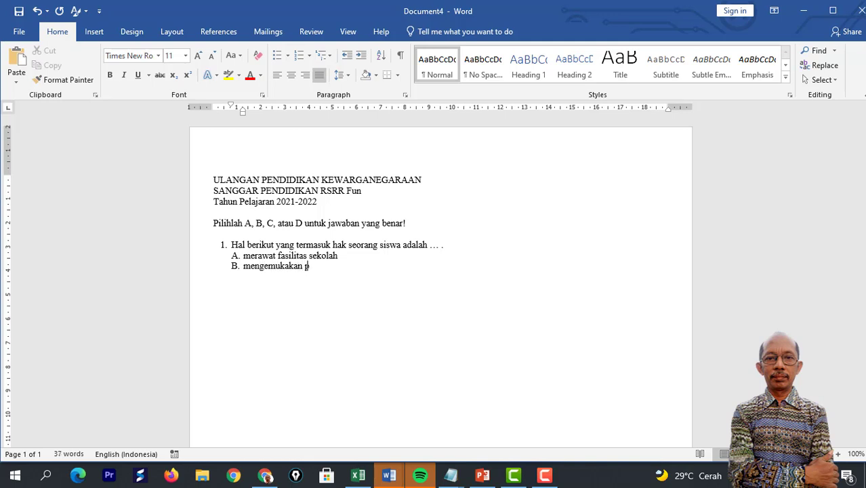
{"action": "type", "text": "endapat ketika diskusi"}
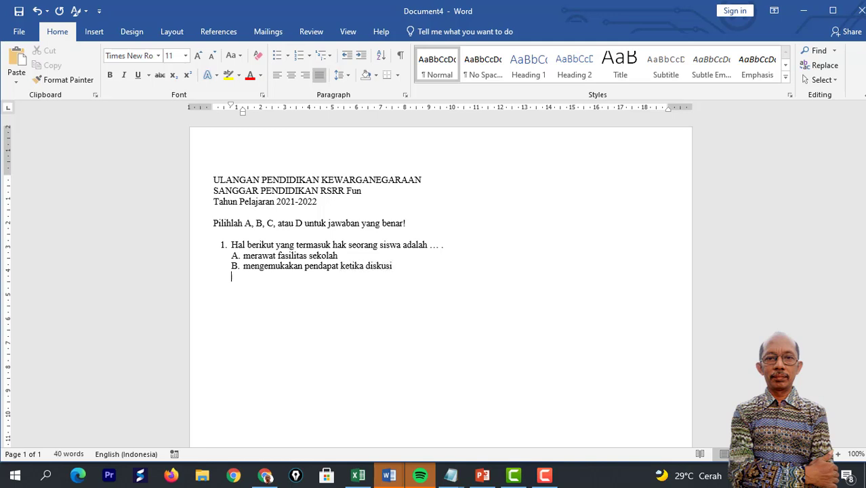
{"action": "key", "text": "Return"}
{"action": "type", "text": "mengikuti aturan sekolah"}
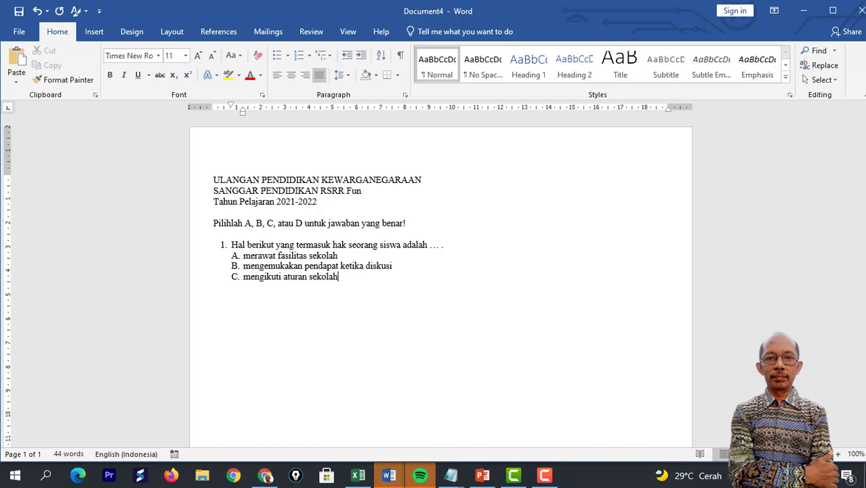
Add option "D. mendaaptkan bimbingan orang tua" to question 1 and leave a blank line below it
{"action": "key", "text": "Return"}
{"action": "type", "text": "D. mendaaptkan "}
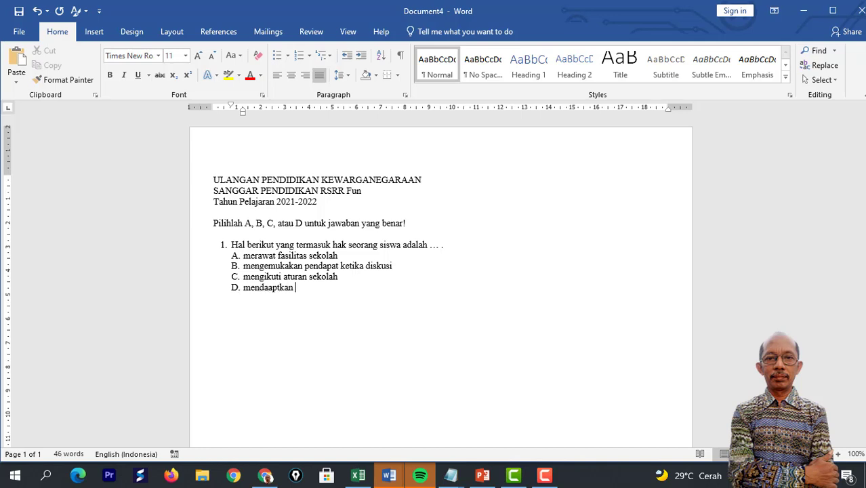
{"action": "type", "text": "bimbingan orang tua"}
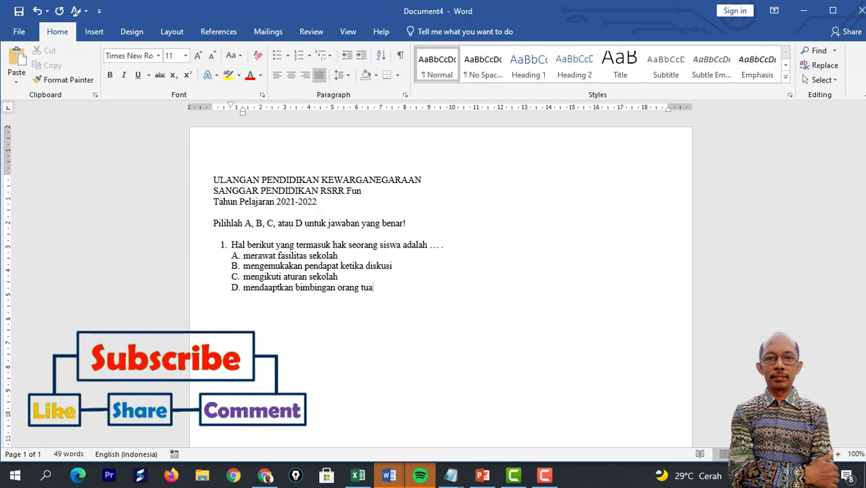
{"action": "key", "text": "Return"}
{"action": "key", "text": "Return"}
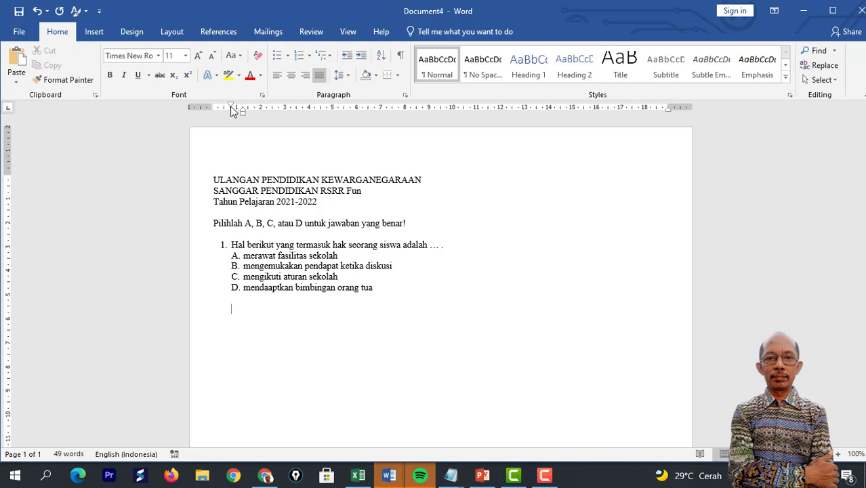
Return the new paragraph's indents to the margin, enter the question number "2." and set its hanging indent to about 0.75 cm
{"action": "mouse_move", "coordinate": [231, 108]}
{"action": "left_mouse_down"}
{"action": "mouse_move", "coordinate": [214, 107]}
{"action": "mouse_move", "coordinate": [238, 113]}
{"action": "mouse_move", "coordinate": [211, 110]}
{"action": "left_mouse_up"}
{"action": "type", "text": "2."}
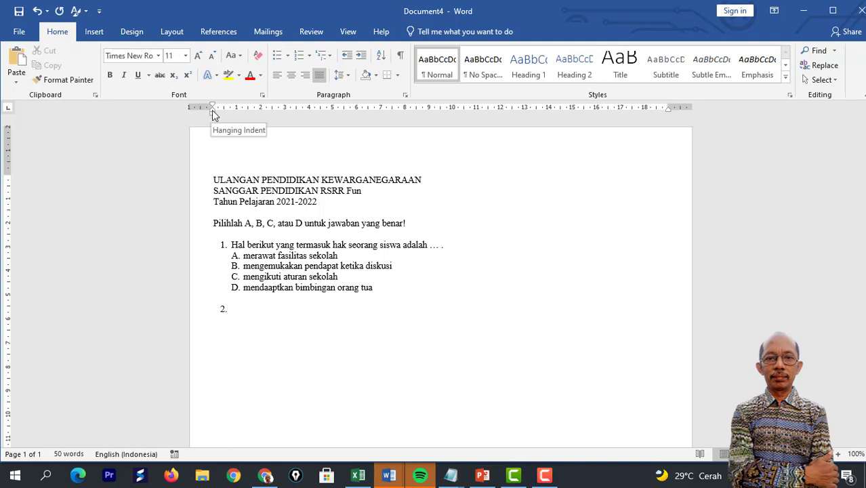
{"action": "mouse_move", "coordinate": [211, 110]}
{"action": "left_mouse_down"}
{"action": "mouse_move", "coordinate": [233, 115]}
{"action": "mouse_move", "coordinate": [230, 123]}
{"action": "left_mouse_up"}
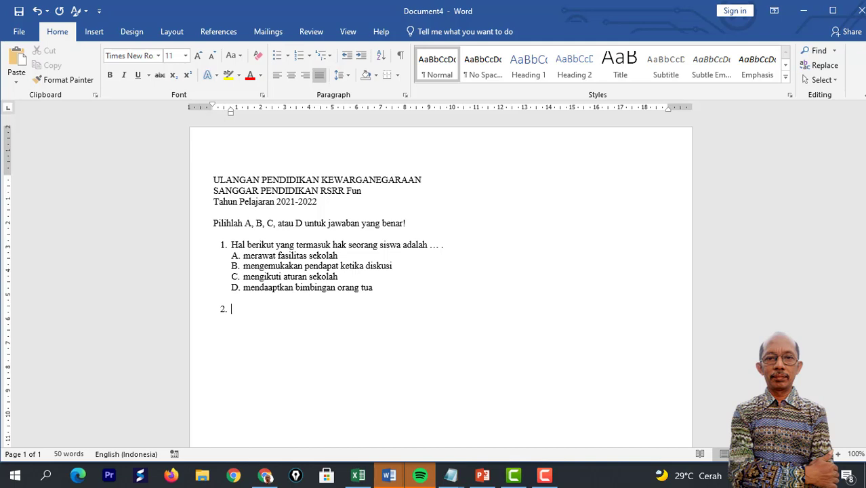
Write the text of question 2 as "Sikap yang menunjukkan tanggung jawab warga negara adalah … ." and start a new line
{"action": "type", "text": "Sikap yang menu"}
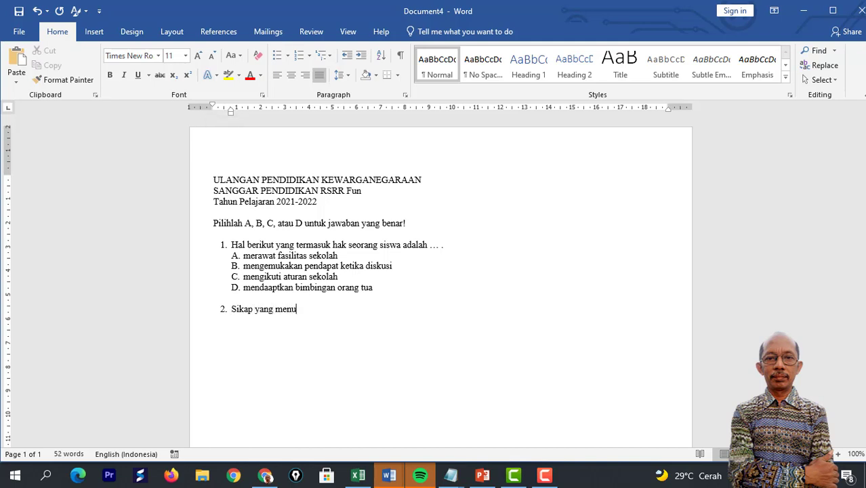
{"action": "type", "text": "njukkan tanggun"}
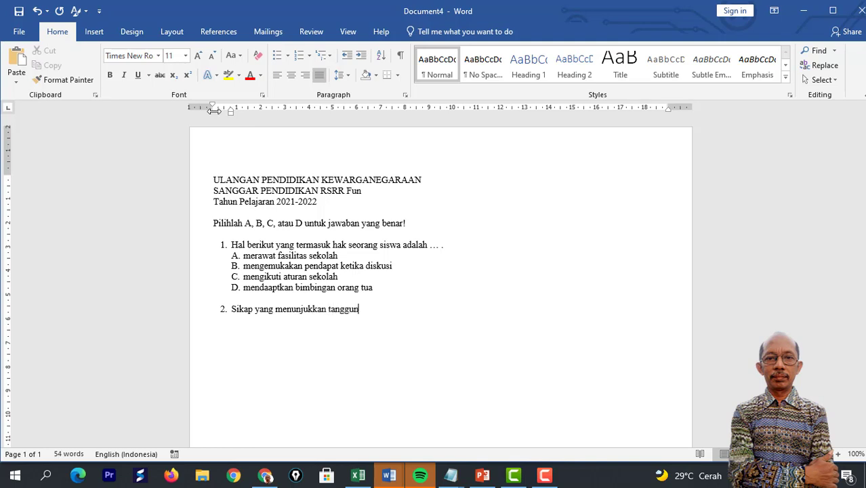
{"action": "type", "text": "g jawab warga negara a"}
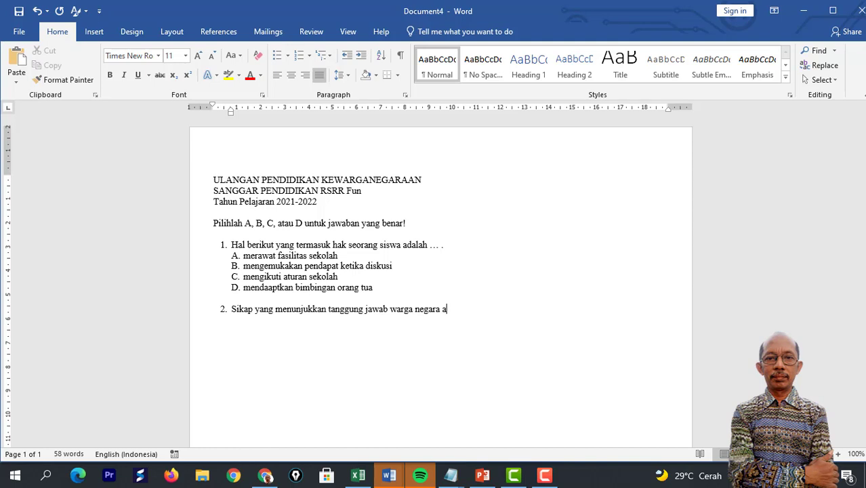
{"action": "type", "text": "dalah ... ."}
{"action": "key", "text": "Return"}
Add option "A. membayar pajak dan retribusi" under question 2 with a first-line indent of about 0.75 cm and a hanging indent of about 1.25 cm
{"action": "left_click_drag", "start_coordinate": [212, 106], "coordinate": [231, 116]}
{"action": "type", "text": "A."}
{"action": "left_click_drag", "start_coordinate": [231, 111], "coordinate": [245, 116]}
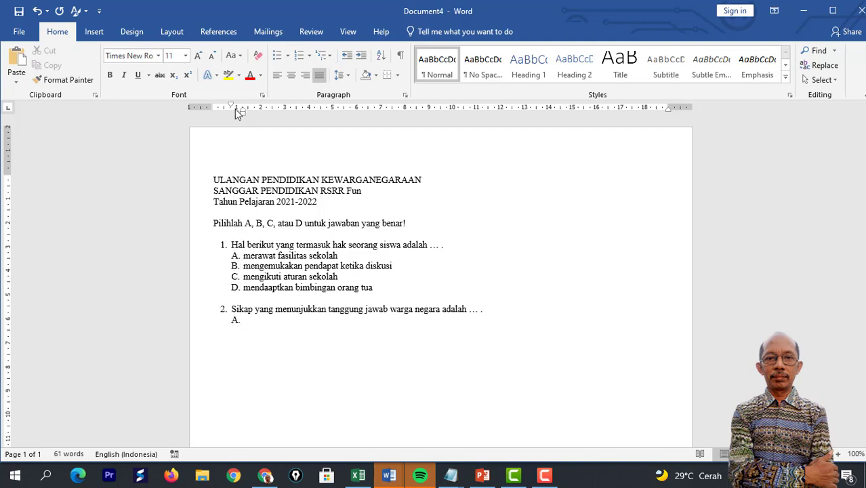
{"action": "type", "text": "membayar pajak "}
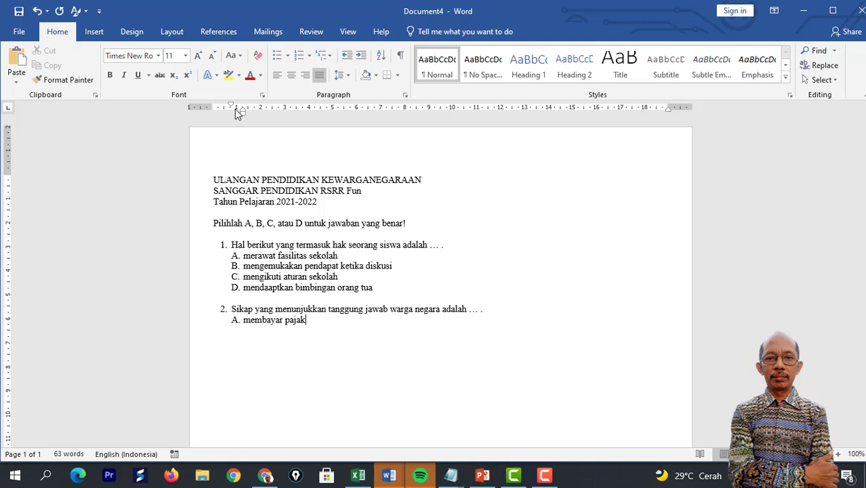
{"action": "type", "text": "dan retribusi"}
Add option "B. menggunakan sumber daya alam" to question 2 and start the line for another option
{"action": "key", "text": "Return"}
{"action": "type", "text": "B. menggunak"}
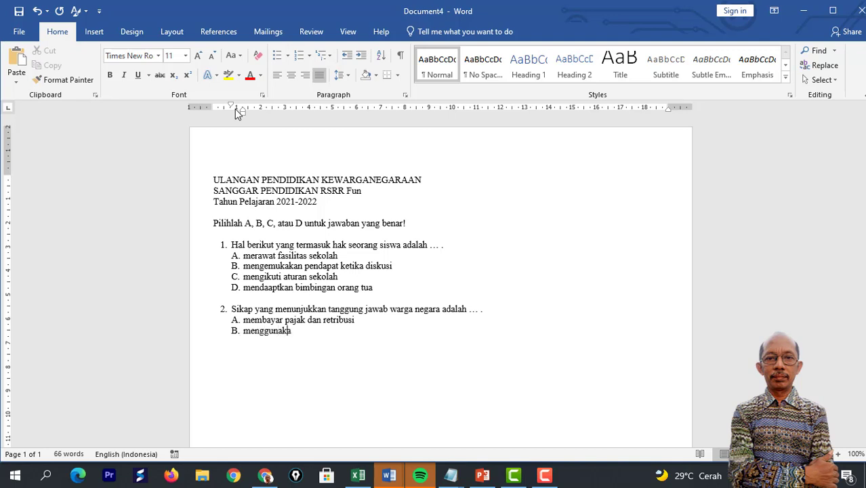
{"action": "type", "text": "an sumber daya alam"}
{"action": "key", "text": "Return"}
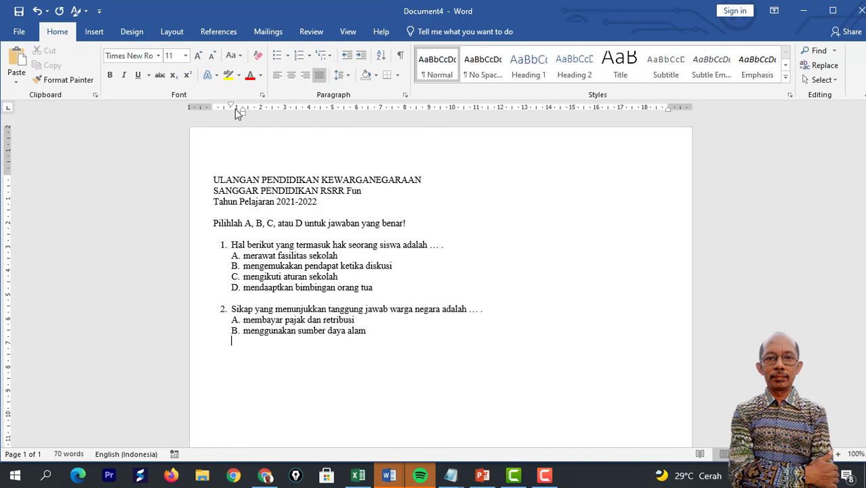
Add options "C. mendapatkan penghasilan" and "D. memiliki tempat tinggal" to question 2 and start a new paragraph after them
{"action": "type", "text": "C. mendapatkan "}
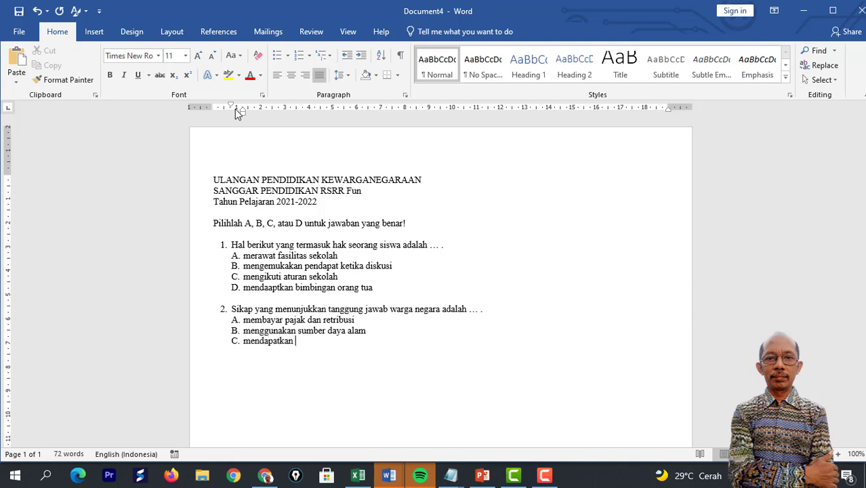
{"action": "type", "text": "penghasilan"}
{"action": "key", "text": "Return"}
{"action": "type", "text": "D. "}
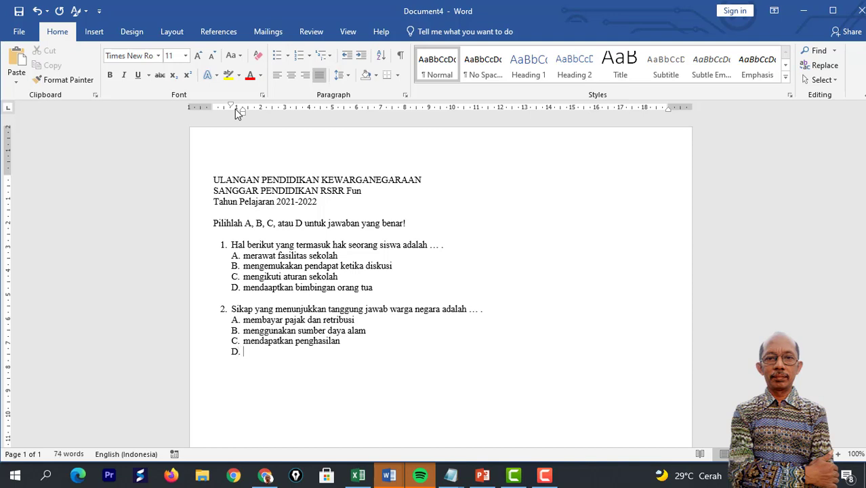
{"action": "type", "text": "memiliki tempa"}
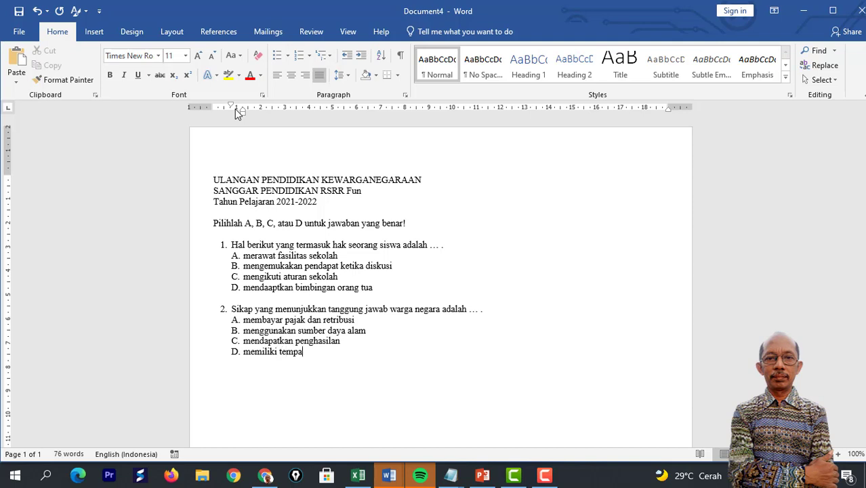
{"action": "type", "text": "t tinggal"}
{"action": "key", "text": "Return"}
Return the new paragraph's indents to the margin, enter the question number "3." and set its hanging indent to about 0.75 cm
{"action": "mouse_move", "coordinate": [231, 111]}
{"action": "left_mouse_down"}
{"action": "mouse_move", "coordinate": [216, 110]}
{"action": "mouse_move", "coordinate": [242, 110]}
{"action": "mouse_move", "coordinate": [215, 113]}
{"action": "left_mouse_up"}
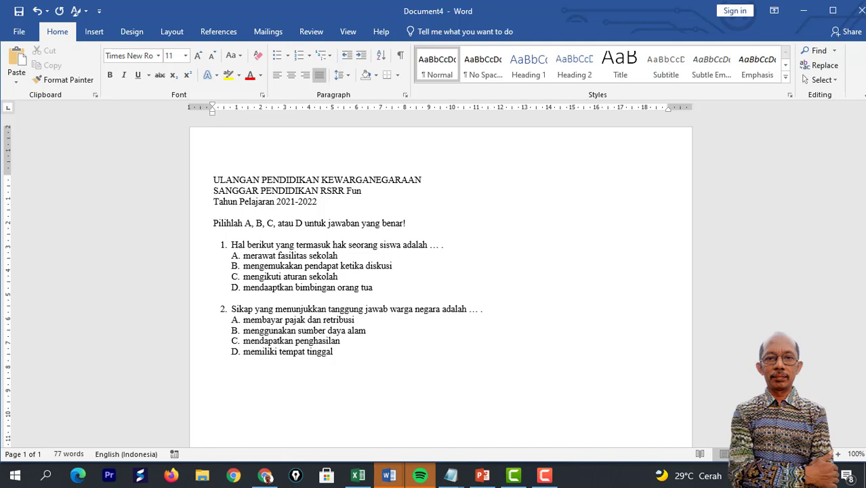
{"action": "type", "text": "3."}
{"action": "left_click_drag", "start_coordinate": [212, 109], "coordinate": [229, 117]}
Write the text of question 3 as "Berikut ini hak anak dalam Konvensi Hak Anak adalah … ." and start a new line
{"action": "type", "text": "Berikut ini"}
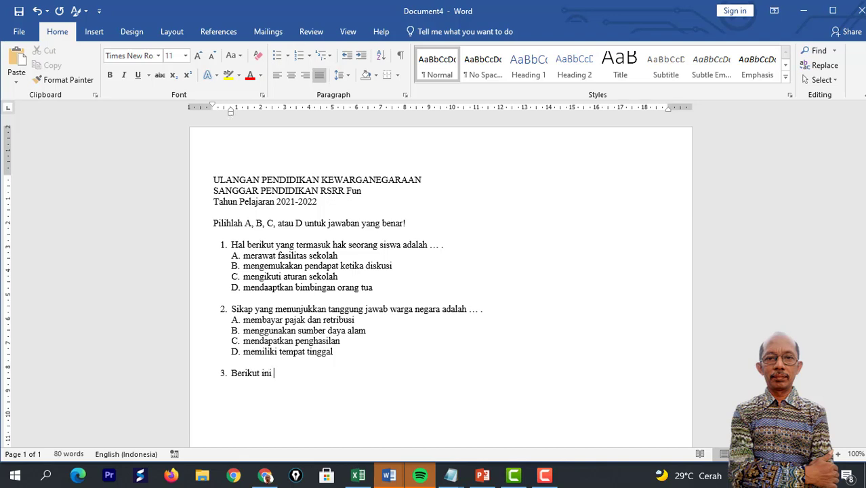
{"action": "type", "text": "hak anak dalam"}
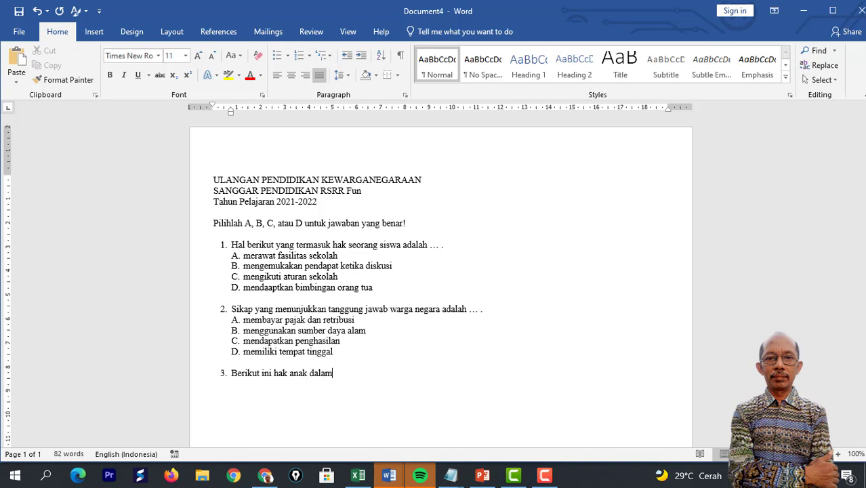
{"action": "type", "text": " Konvensi Hak Anak"}
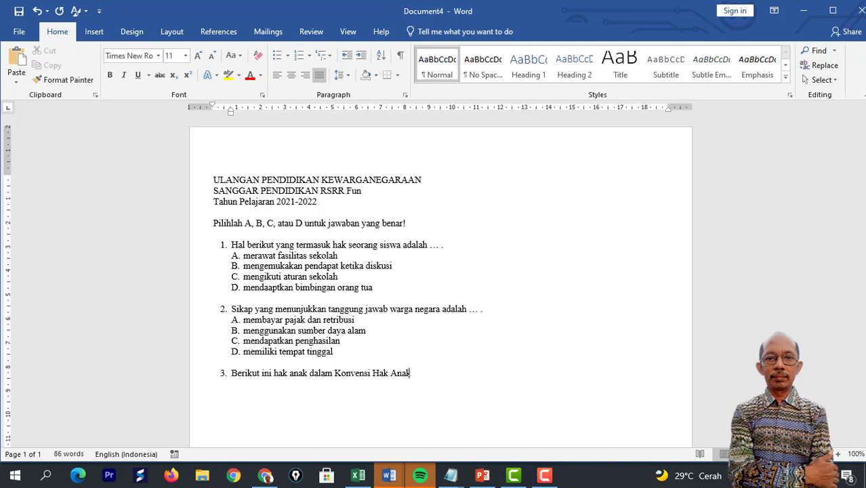
{"action": "type", "text": " adalah "}
{"action": "type", "text": "... ."}
{"action": "key", "text": "Return"}
{"action": "key", "text": "Return"}
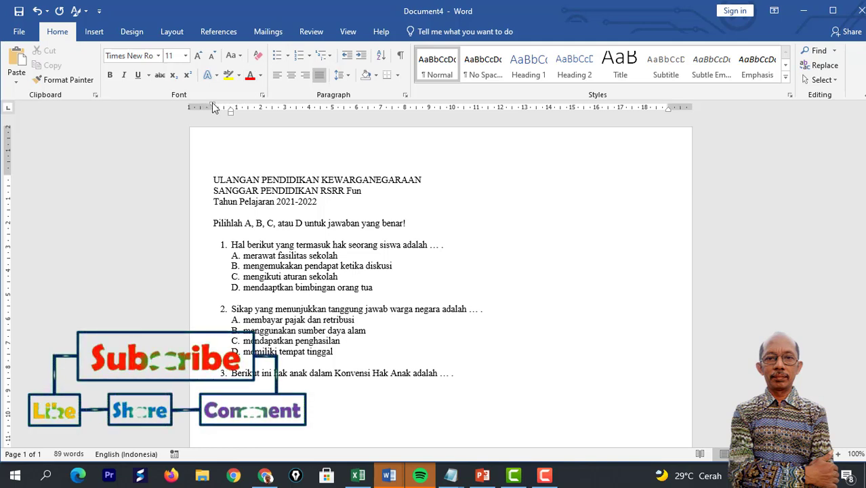
Add option "A. mendapatkan uang" under question 3 with a first-line indent of about 0.75 cm and a hanging indent of about 1.25 cm
{"action": "left_click_drag", "start_coordinate": [213, 107], "coordinate": [230, 107]}
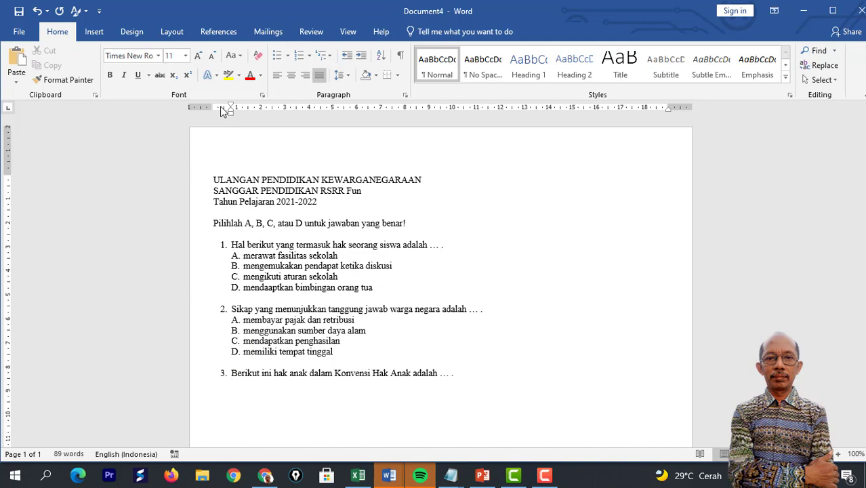
{"action": "type", "text": "A."}
{"action": "mouse_move", "coordinate": [231, 110]}
{"action": "left_mouse_down"}
{"action": "mouse_move", "coordinate": [232, 122]}
{"action": "mouse_move", "coordinate": [244, 119]}
{"action": "left_mouse_up"}
{"action": "type", "text": "mendapatkan uang"}
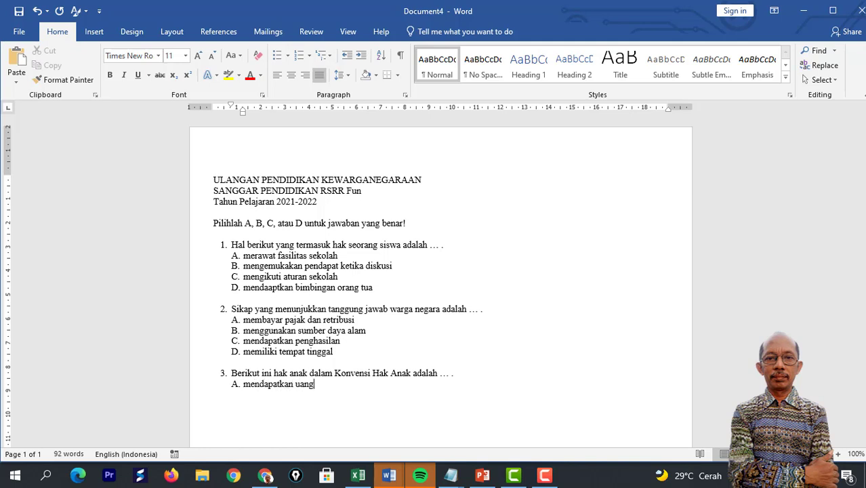
Add options "B. bekerja", "C. mengikuti pemilu" and "D. mengembangkan hobi" to question 3
{"action": "key", "text": "Return"}
{"action": "type", "text": "B. "}
{"action": "type", "text": "bekerja "}
{"action": "type", "text": "C. mengikuti "}
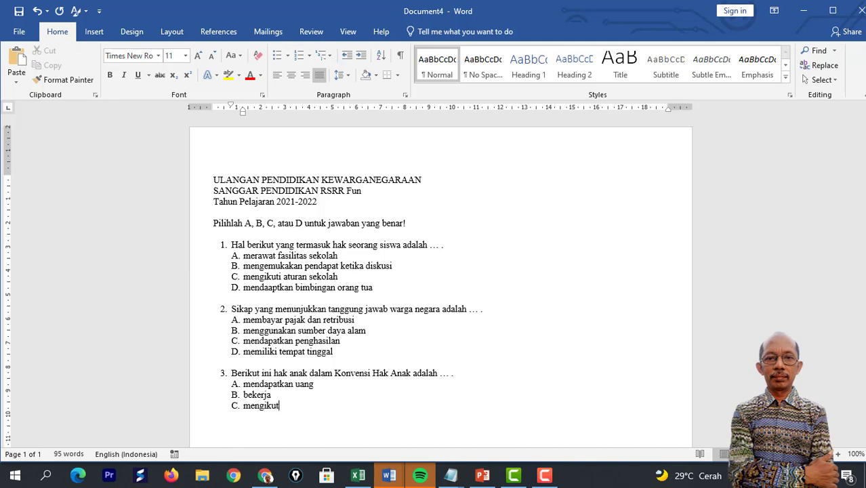
{"action": "type", "text": "pemilu"}
{"action": "key", "text": "Return"}
{"action": "type", "text": "D. mengemb"}
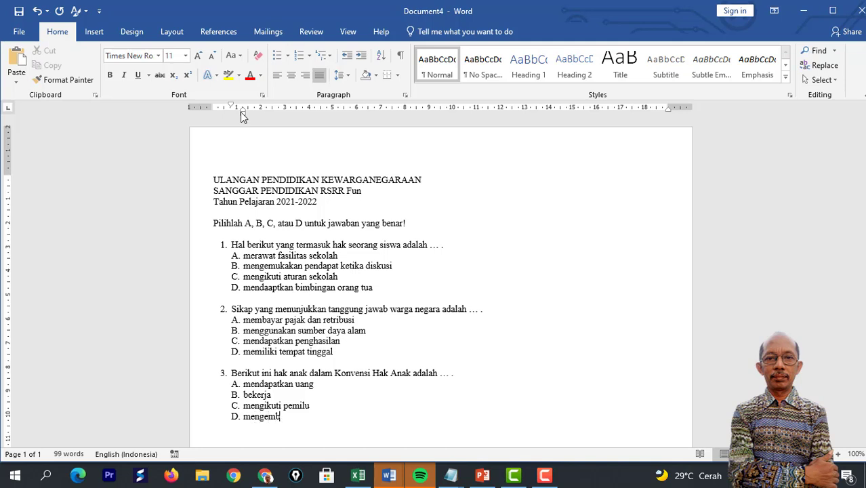
{"action": "type", "text": "angkan ho"}
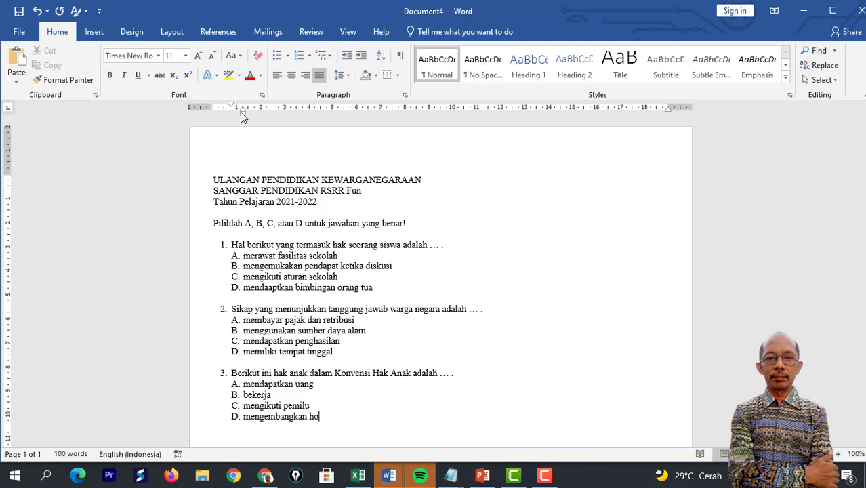
{"action": "type", "text": "bi"}
Start a paragraph below question 3 with indents at the margin, number it "10." and set its hanging indent to about 0.75 cm
{"action": "scroll", "coordinate": [373, 258], "scroll_direction": "down", "scroll_amount": 2}
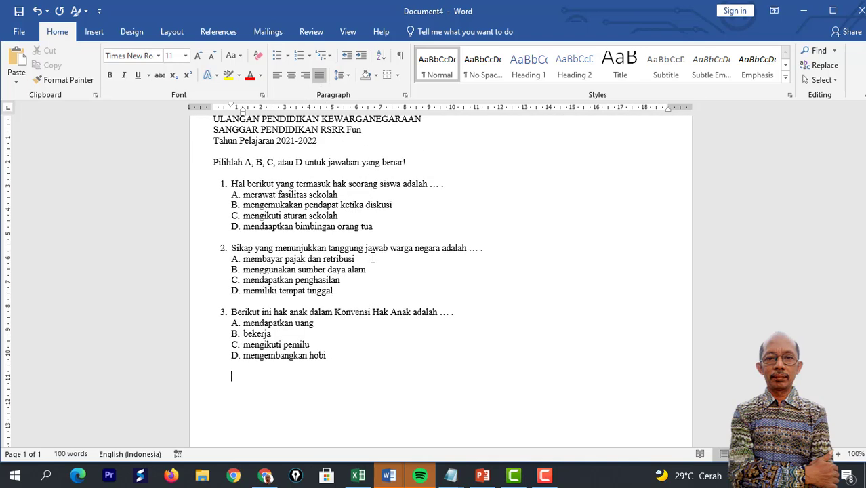
{"action": "key", "text": "Return"}
{"action": "scroll", "coordinate": [359, 259], "scroll_direction": "up", "scroll_amount": 1}
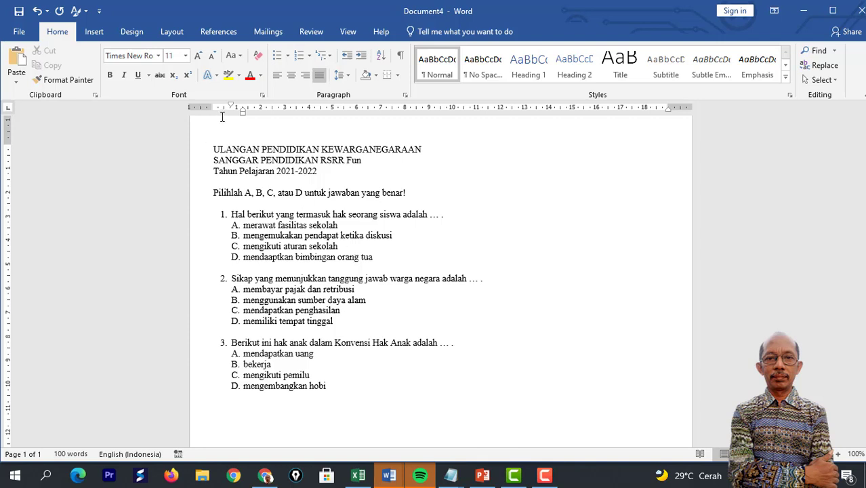
{"action": "left_click_drag", "start_coordinate": [228, 109], "coordinate": [214, 114]}
{"action": "type", "text": "10."}
{"action": "key", "text": "Tab"}
{"action": "left_click_drag", "start_coordinate": [212, 110], "coordinate": [232, 122]}
Write question 10 as a student's first name plus "meminjam buku di perpustakaan sekolah, maka kewajiban", the name again and "adalah … ."
{"action": "type", "text": "Riffat meminjam "}
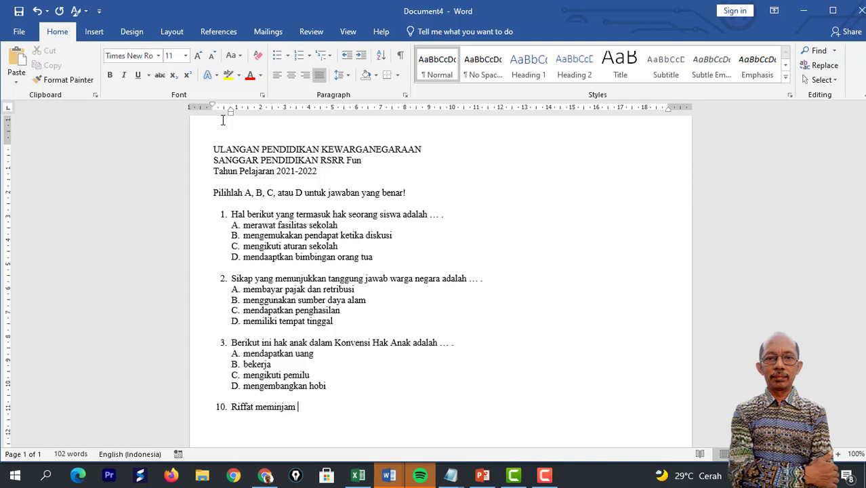
{"action": "type", "text": "buku di perpustak"}
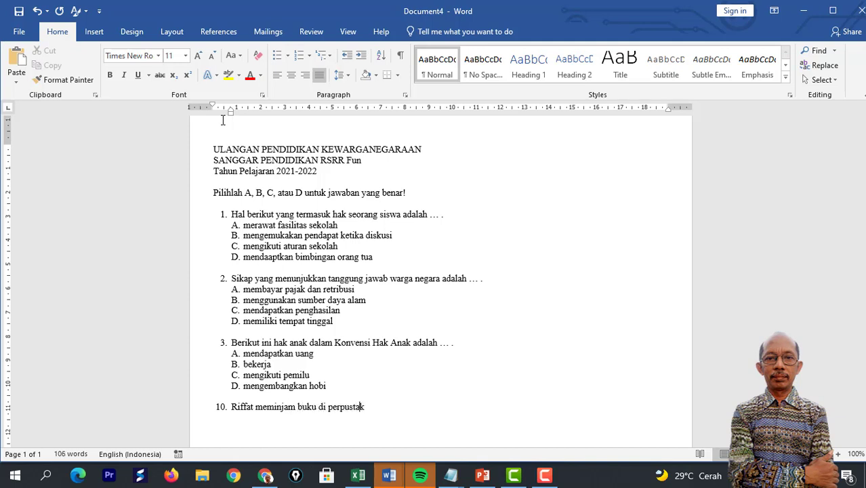
{"action": "type", "text": "aan sekolah, maka "}
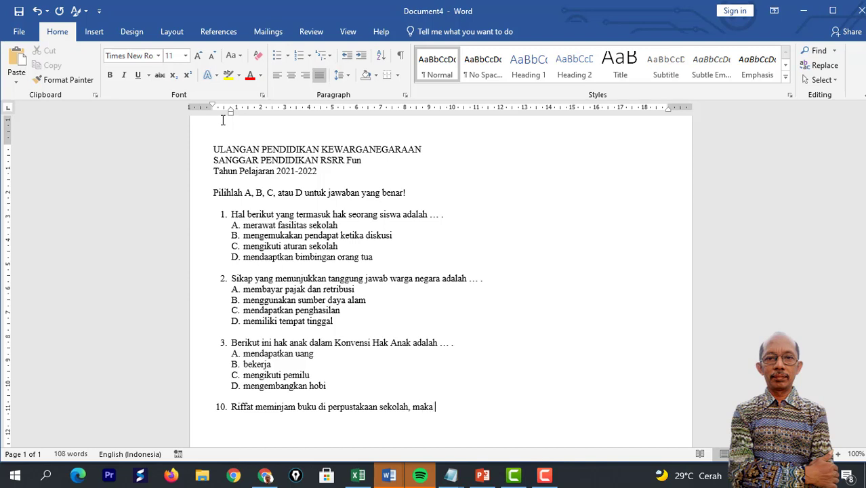
{"action": "type", "text": "kewajiban Riffat"}
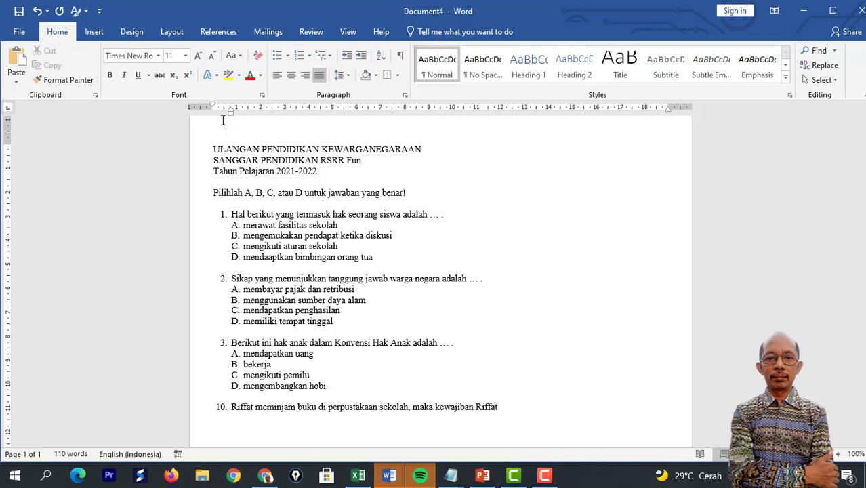
{"action": "type", "text": " adalah"}
{"action": "type", "text": " ... ."}
{"action": "key", "text": "Return"}
{"action": "key", "text": "Return"}
Add option "A. membaca buku hingga selesai" under question 10 with a first-line indent of about 0.75 cm and a hanging indent of about 1.25 cm
{"action": "left_click_drag", "start_coordinate": [214, 107], "coordinate": [229, 114]}
{"action": "type", "text": "A."}
{"action": "left_click_drag", "start_coordinate": [232, 112], "coordinate": [244, 113]}
{"action": "type", "text": "memb"}
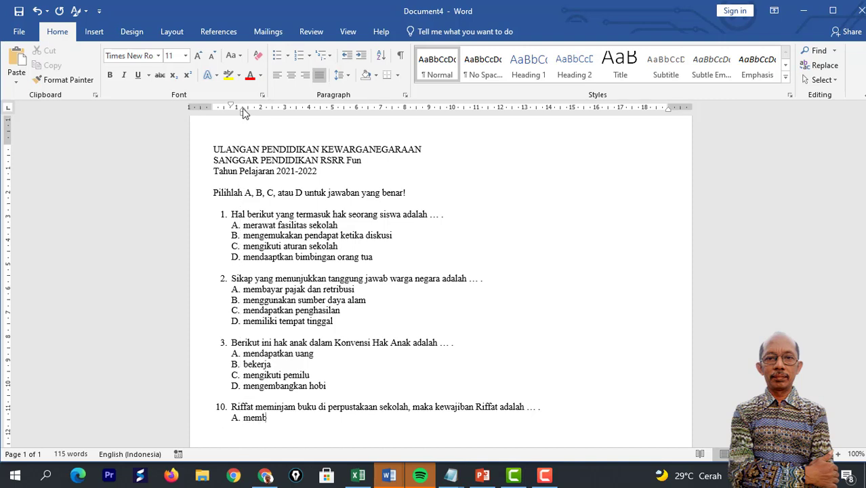
{"action": "type", "text": "aca buku hingga s"}
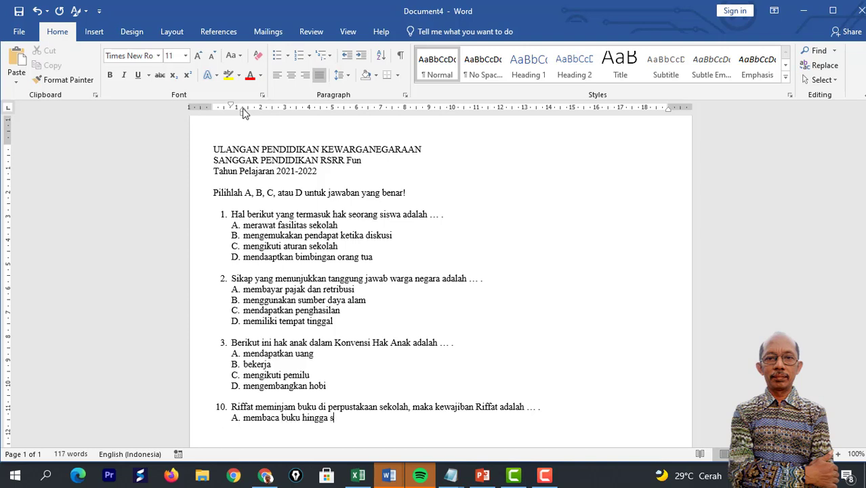
{"action": "type", "text": "elesai "}
Add options "B. membawa pulang buku ke rumah", "C. memiliki buku seperti milik sendiri" and "D. mengembalikan buku tepat waktu" to question 10
{"action": "type", "text": "B. "}
{"action": "type", "text": "membawa "}
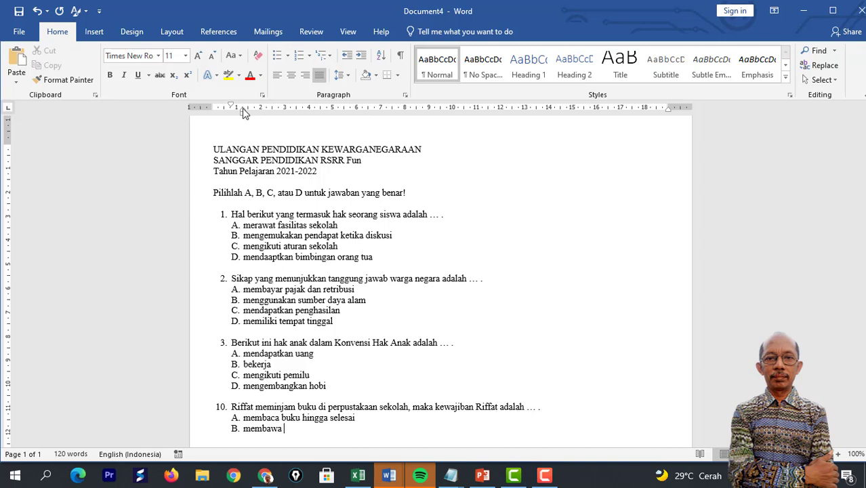
{"action": "type", "text": "pulang buku ke ru"}
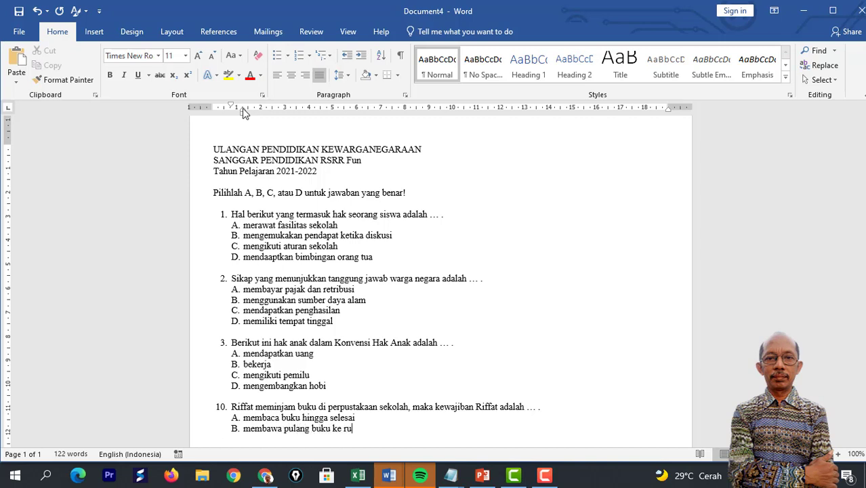
{"action": "type", "text": "mah"}
{"action": "key", "text": "Return"}
{"action": "type", "text": "C. memiliki bu"}
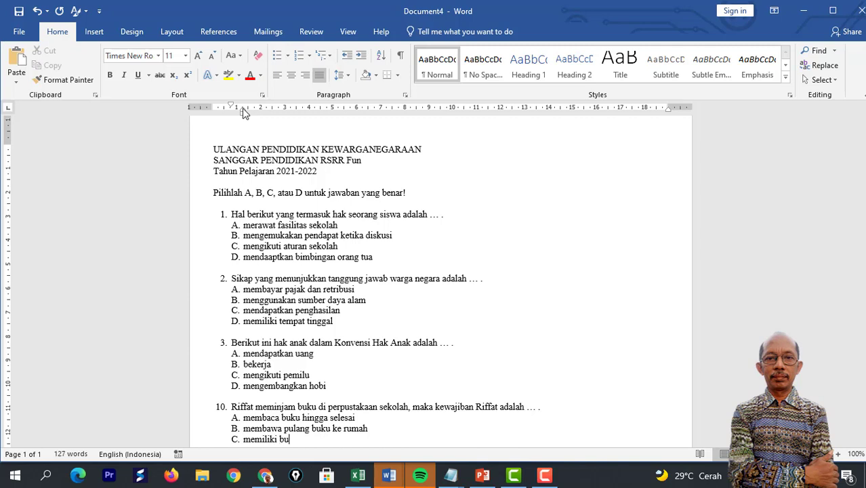
{"action": "type", "text": "ku seperti mili"}
{"action": "type", "text": "k sendiri"}
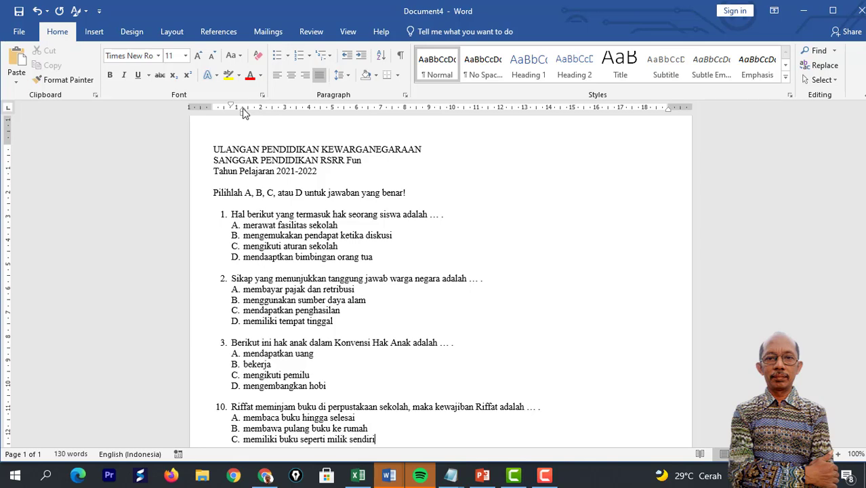
{"action": "key", "text": "Return"}
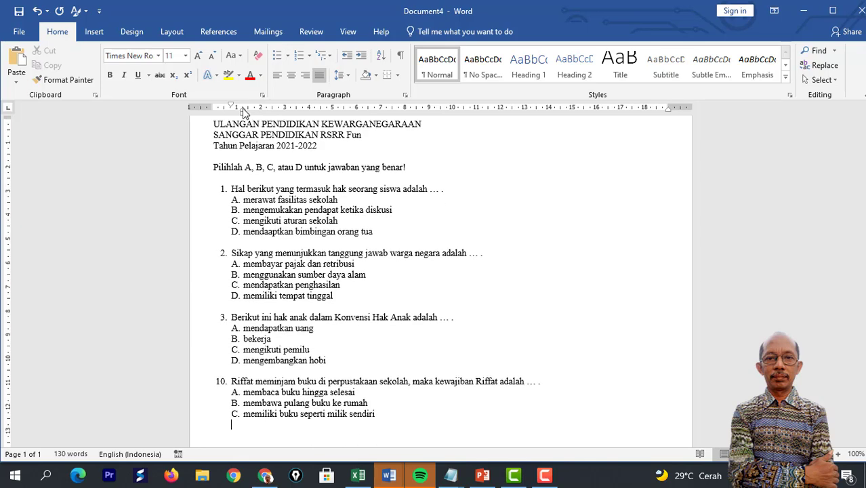
{"action": "type", "text": "D. mengembalikan buk"}
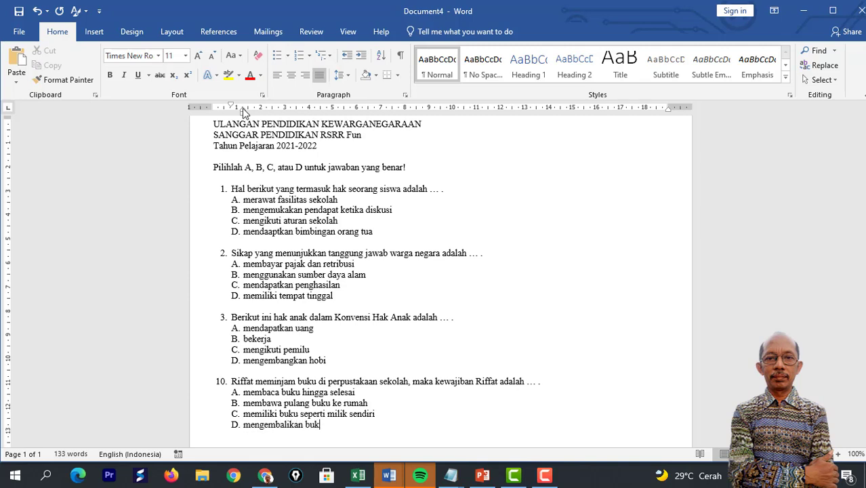
{"action": "type", "text": "u tepat waktu"}
Centre the three title lines of the exam and enlarge their font size to 14
{"action": "scroll", "coordinate": [523, 317], "scroll_direction": "up", "scroll_amount": 2}
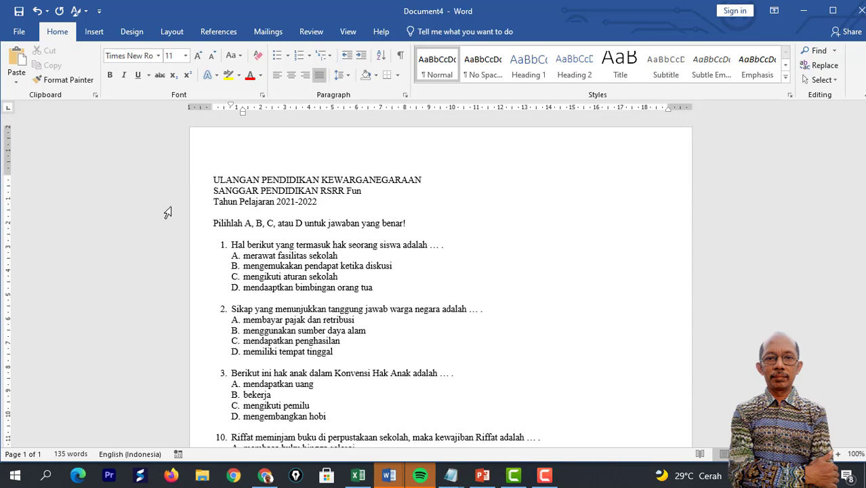
{"action": "left_click_drag", "start_coordinate": [214, 178], "coordinate": [313, 202]}
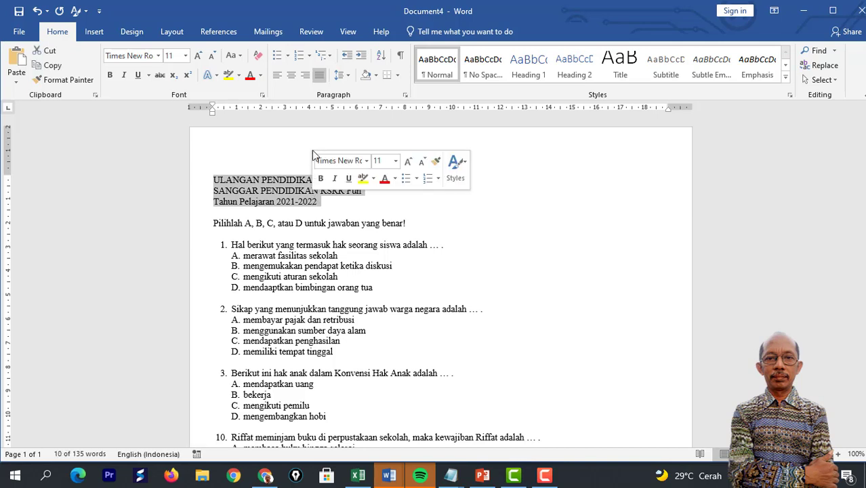
{"action": "left_click", "coordinate": [291, 76]}
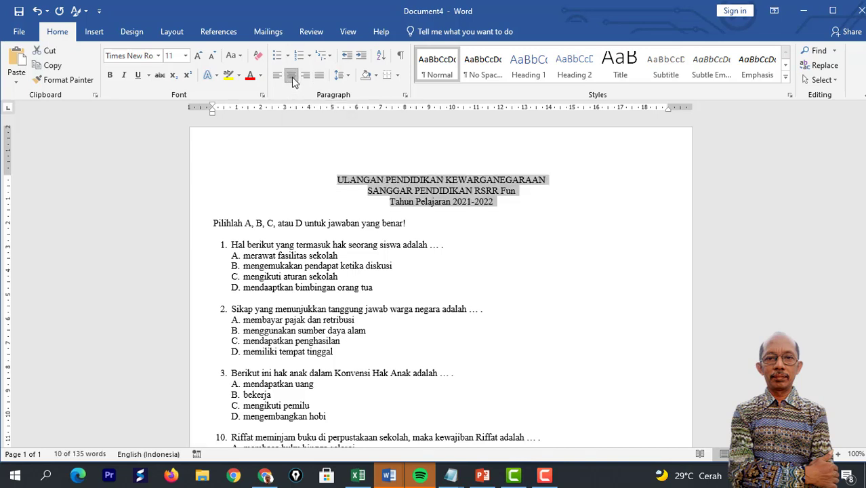
{"action": "left_click", "coordinate": [202, 54]}
{"action": "left_click", "coordinate": [201, 55]}
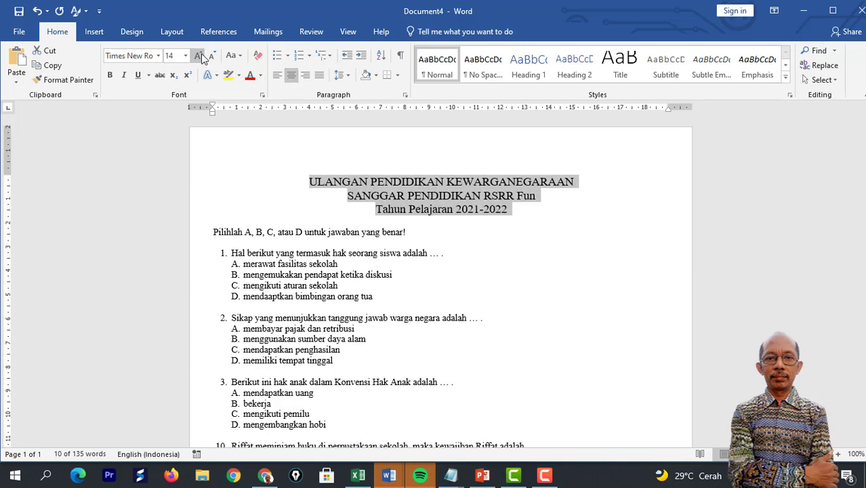
{"action": "left_click", "coordinate": [480, 266]}
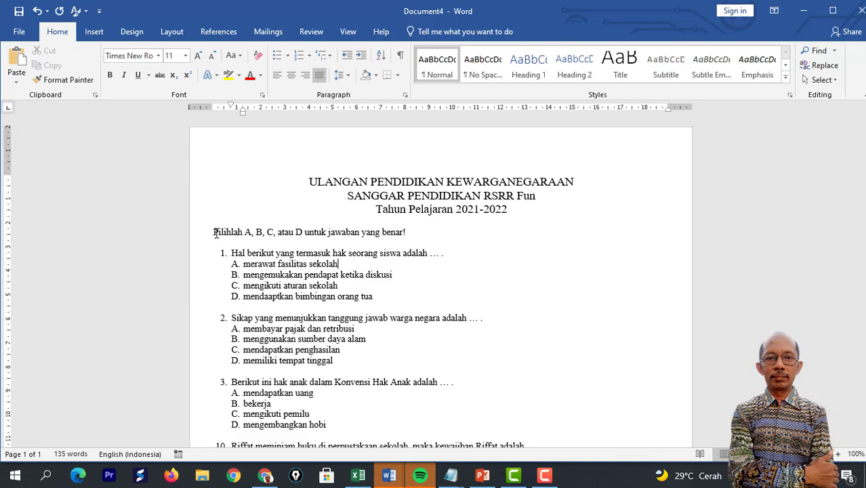
Make the instruction line "Pilihlah A, B, C, atau D untuk jawaban yang benar!" and the three title lines bold
{"action": "left_click_drag", "start_coordinate": [218, 233], "coordinate": [407, 231]}
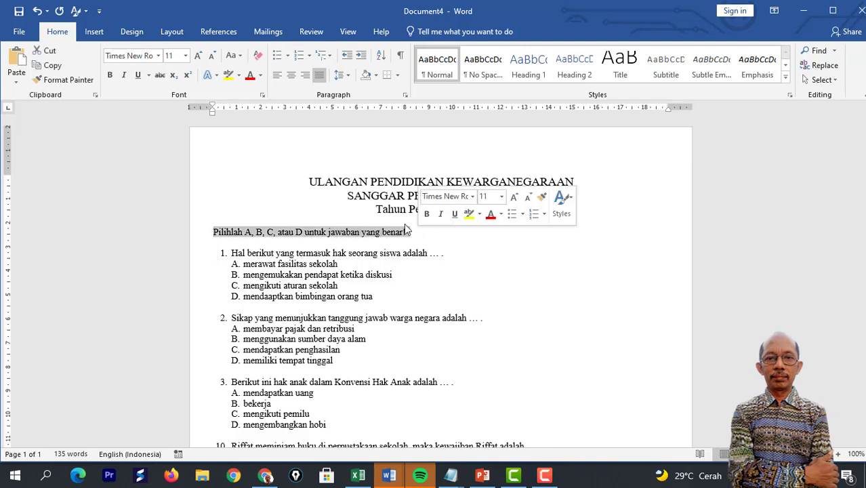
{"action": "left_click", "coordinate": [109, 75]}
{"action": "left_click_drag", "start_coordinate": [308, 178], "coordinate": [501, 206]}
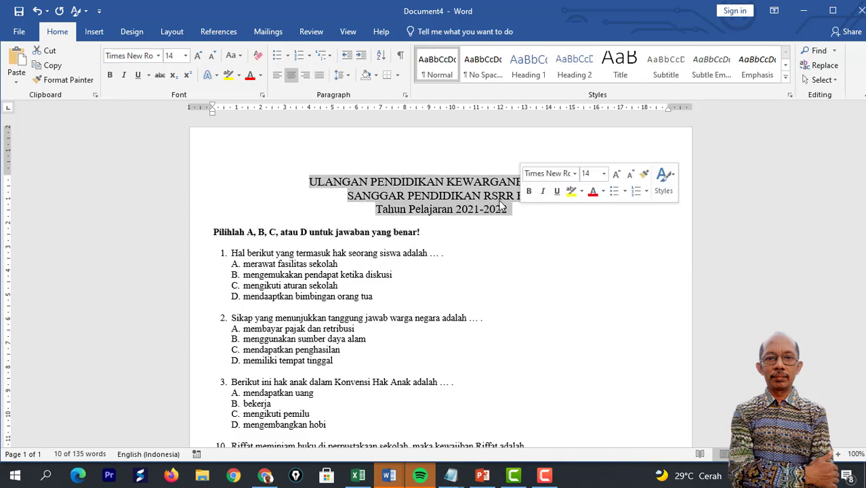
{"action": "left_click", "coordinate": [110, 74]}
{"action": "left_click", "coordinate": [541, 335]}
{"action": "scroll", "coordinate": [541, 333], "scroll_direction": "down", "scroll_amount": 3}
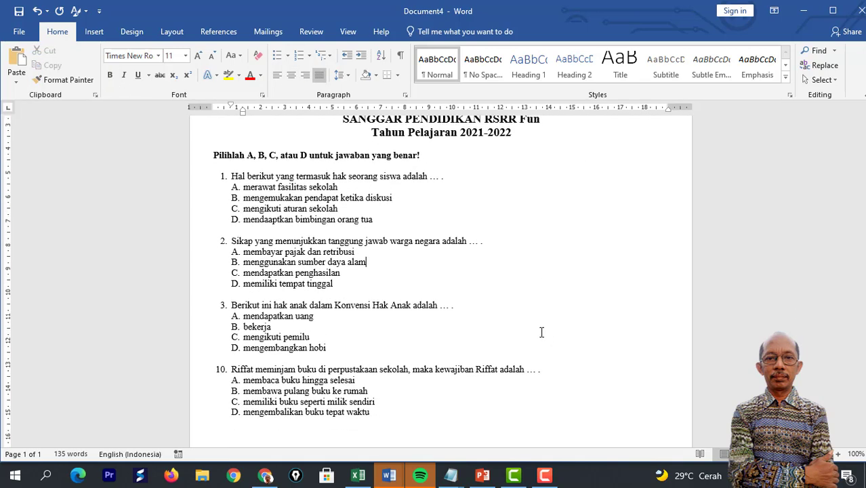
Lay out questions 1 to 10 with their answer options in two columns, keeping the title and instruction line outside, and review the page
{"action": "scroll", "coordinate": [540, 333], "scroll_direction": "up", "scroll_amount": 1}
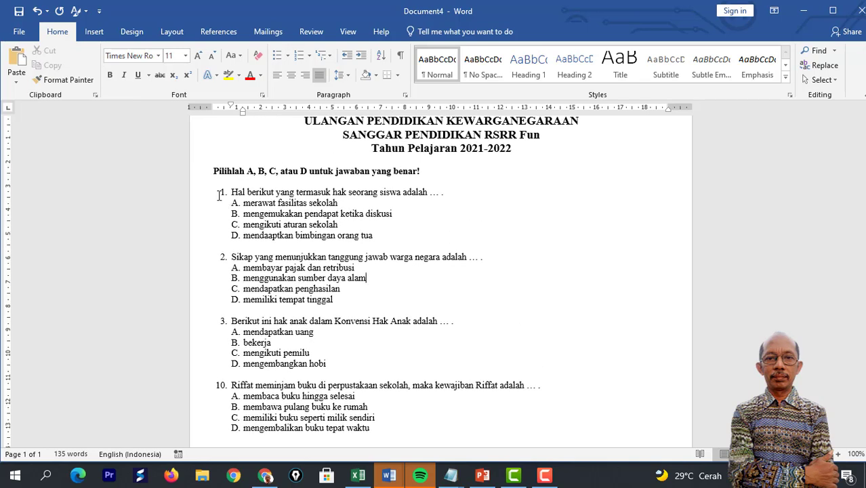
{"action": "left_click_drag", "start_coordinate": [219, 192], "coordinate": [378, 430]}
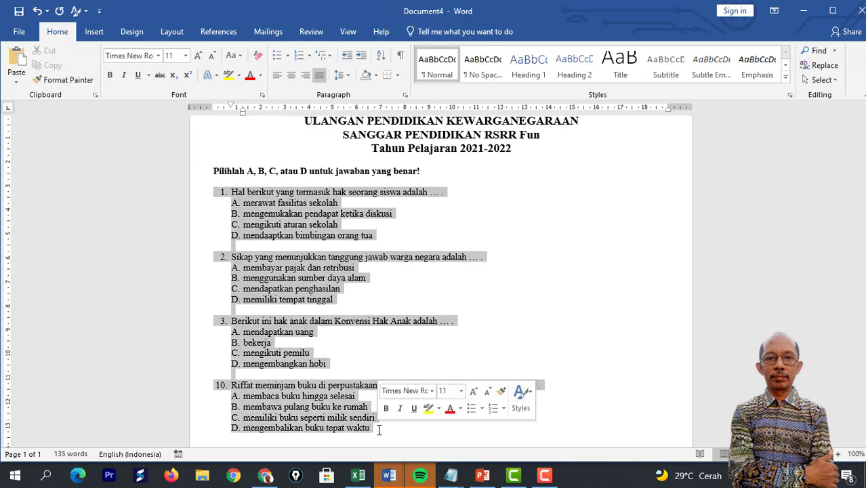
{"action": "left_click", "coordinate": [170, 32]}
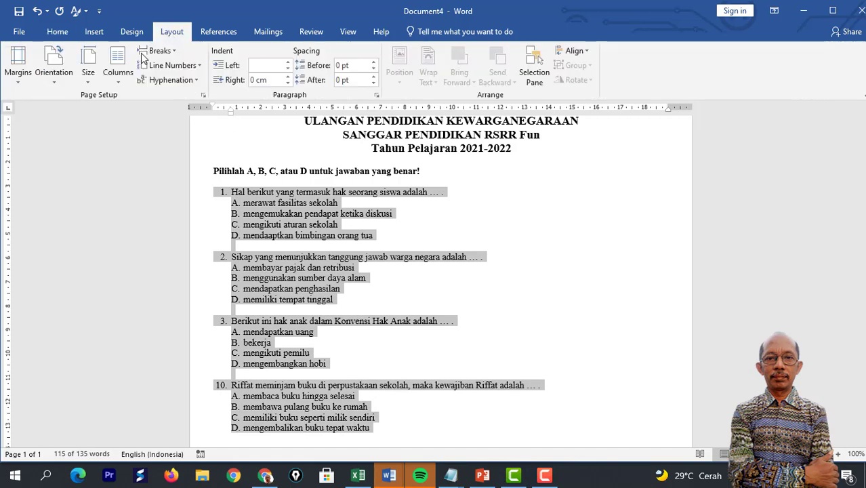
{"action": "left_click", "coordinate": [123, 81]}
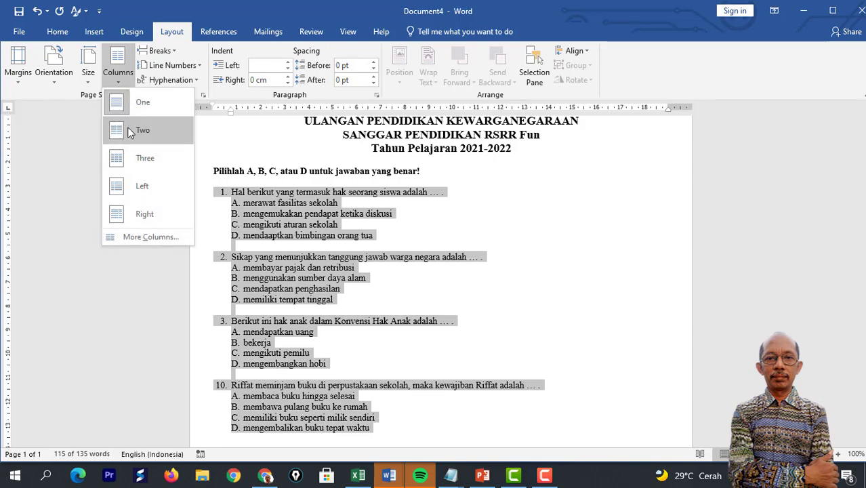
{"action": "left_click", "coordinate": [131, 132]}
{"action": "left_click", "coordinate": [542, 315]}
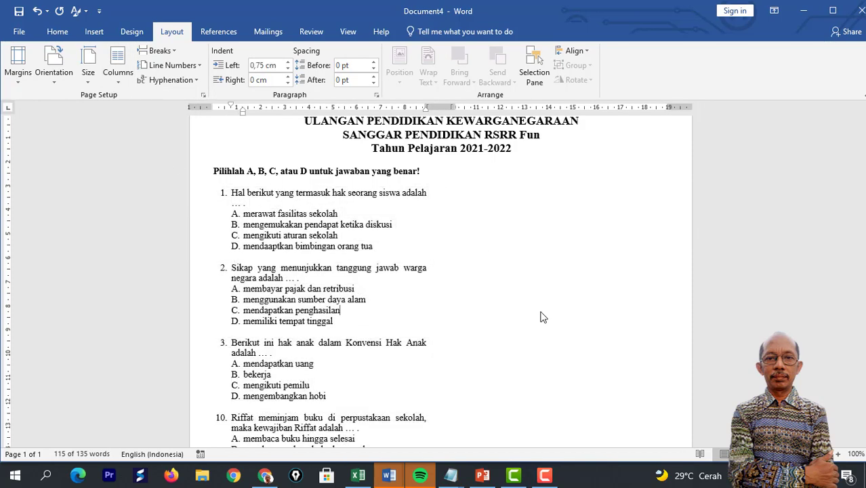
{"action": "scroll", "coordinate": [395, 264], "scroll_direction": "down", "scroll_amount": 3}
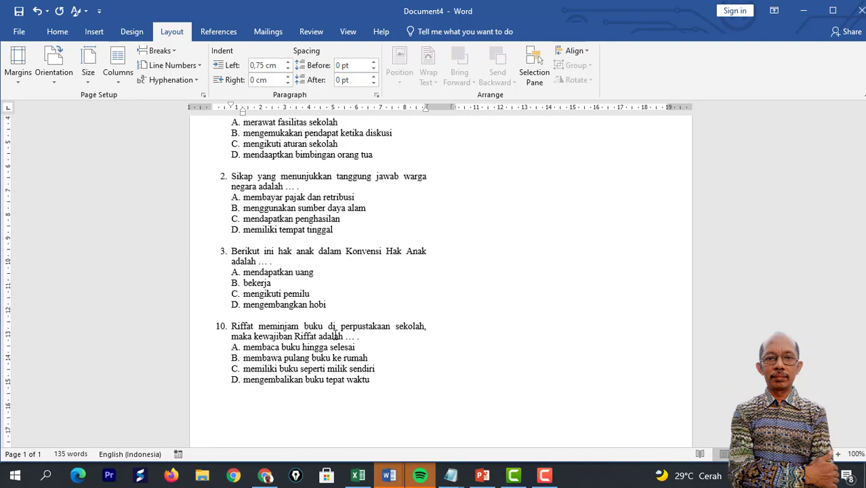
{"action": "scroll", "coordinate": [336, 327], "scroll_direction": "up", "scroll_amount": 2}
{"action": "scroll", "coordinate": [333, 335], "scroll_direction": "down", "scroll_amount": 7}
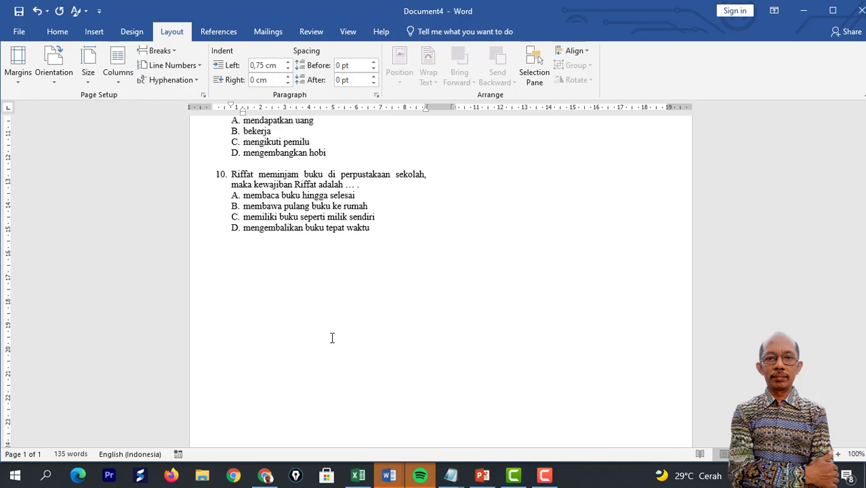
{"action": "scroll", "coordinate": [333, 338], "scroll_direction": "up", "scroll_amount": 2}
{"action": "scroll", "coordinate": [547, 238], "scroll_direction": "up", "scroll_amount": 8}
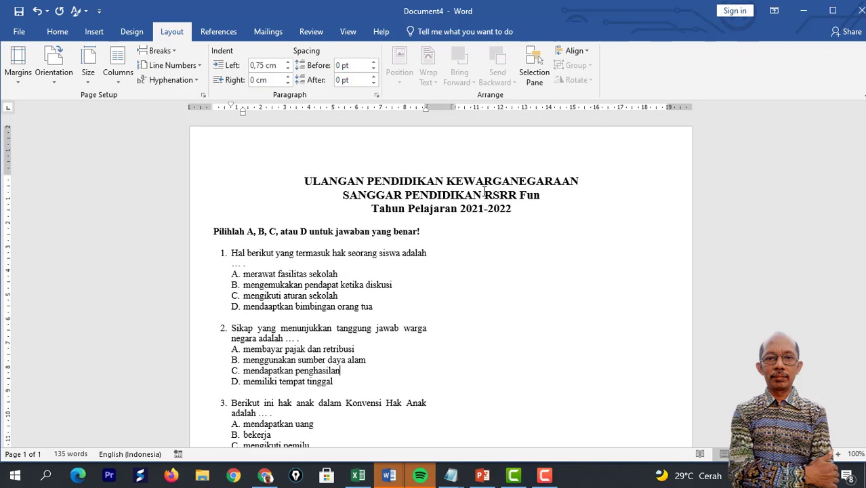